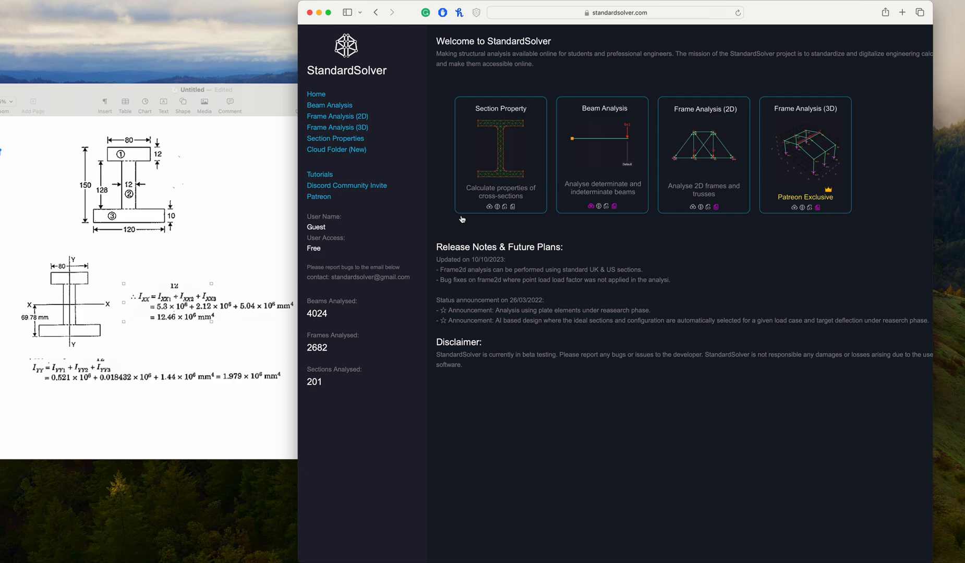
# Open the Section Property calculator and remove the default Geometry1 row from the section data table
pyautogui.doubleClick(496, 192)
pyautogui.click(506, 175)
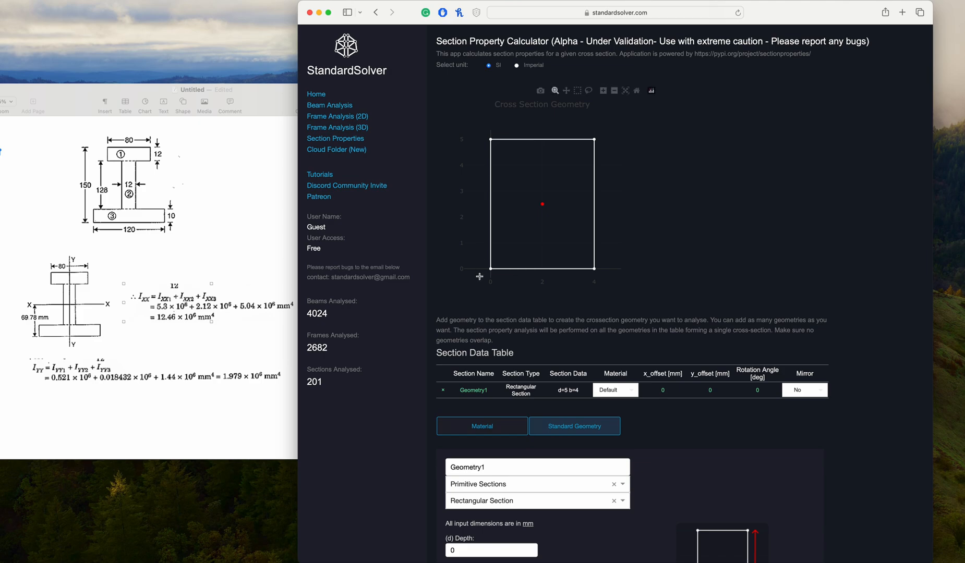
pyautogui.scroll(-3, 479, 277)
pyautogui.scroll(-3, 479, 276)
pyautogui.scroll(6, 492, 182)
pyautogui.click(443, 392)
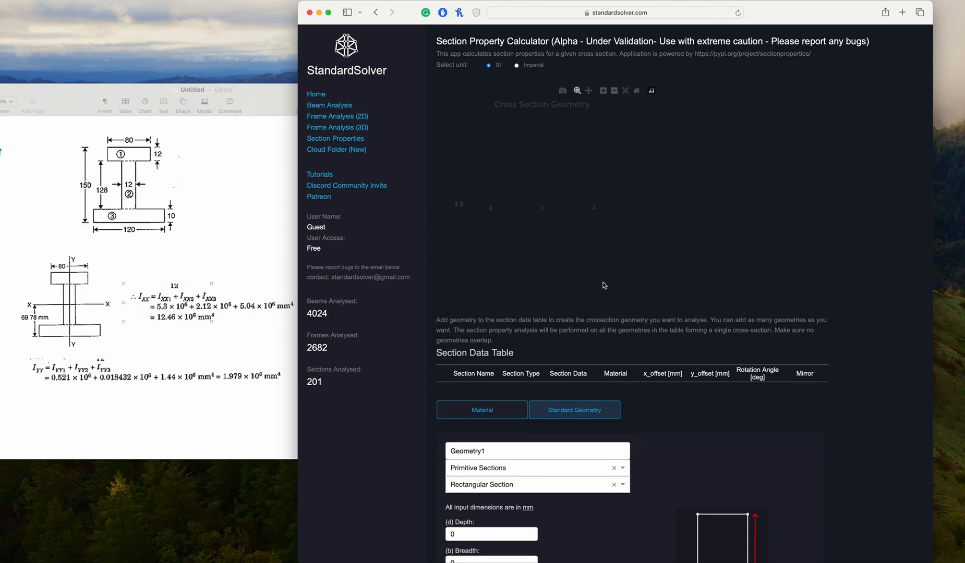
# Name the new geometry "Top Flange" and choose Primitive Sections with Rectangular Section as its shape
pyautogui.scroll(-3, 602, 418)
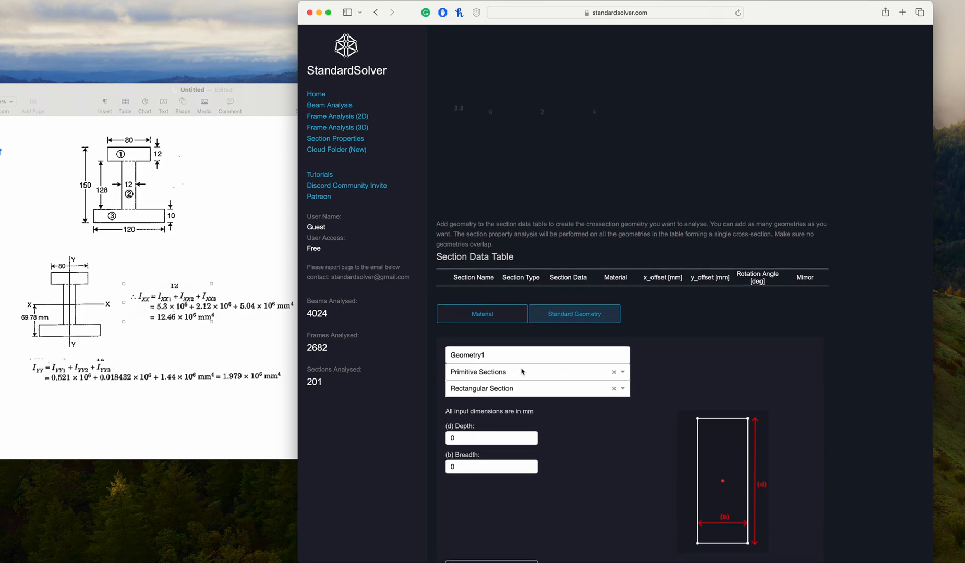
pyautogui.scroll(2, 469, 305)
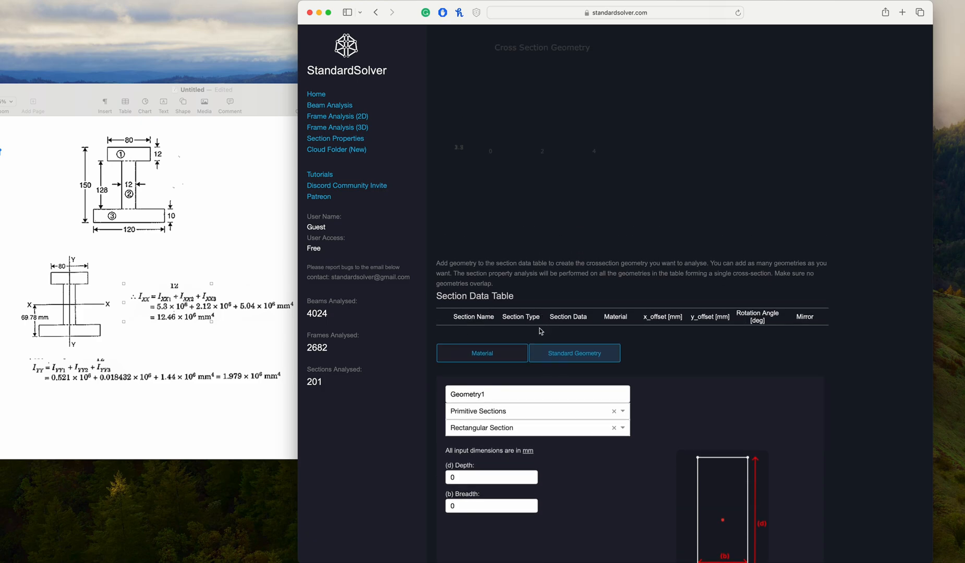
pyautogui.scroll(2, 516, 327)
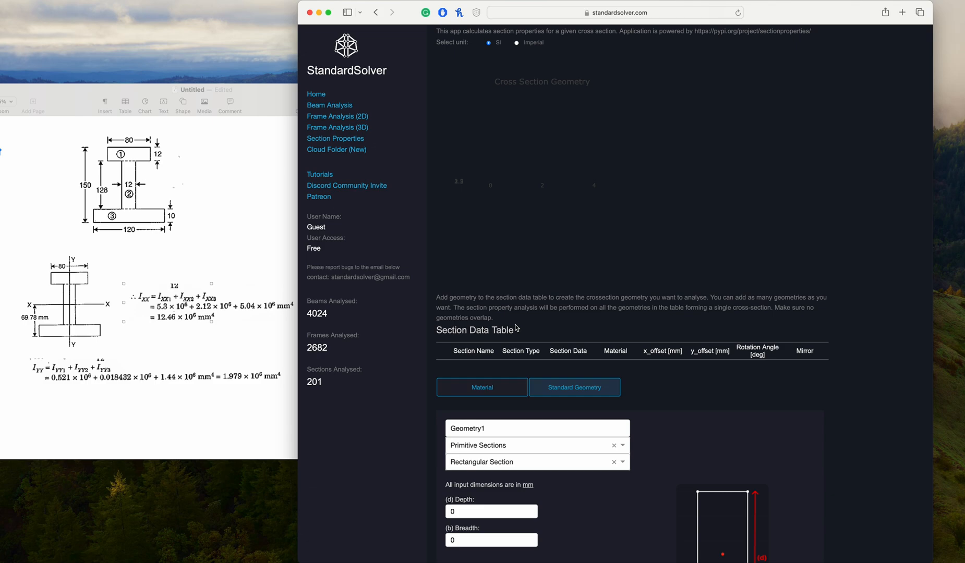
pyautogui.scroll(-2, 513, 407)
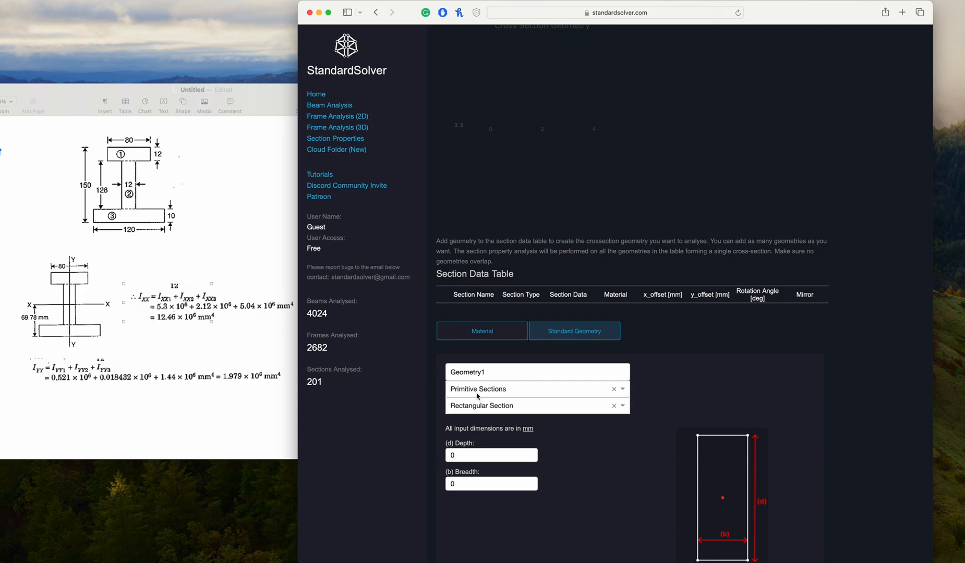
pyautogui.moveTo(495, 371); pyautogui.dragTo(426, 366)
pyautogui.write('Top Flang')
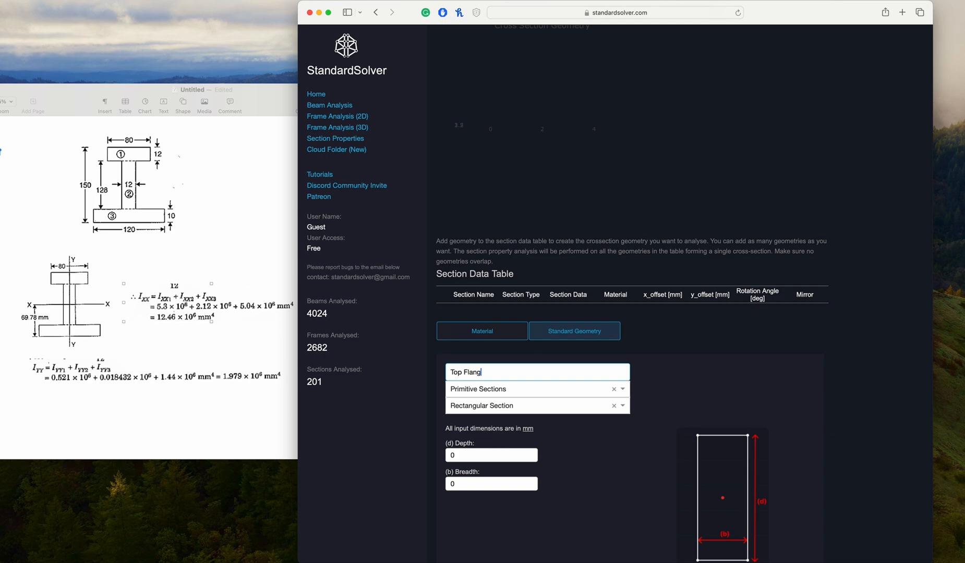
pyautogui.click(515, 390)
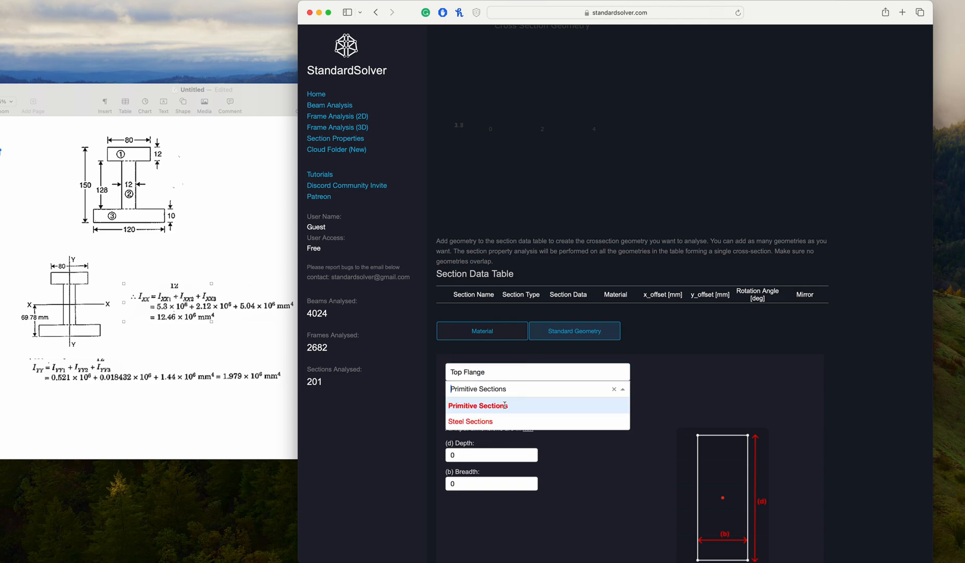
pyautogui.click(504, 405)
pyautogui.click(504, 406)
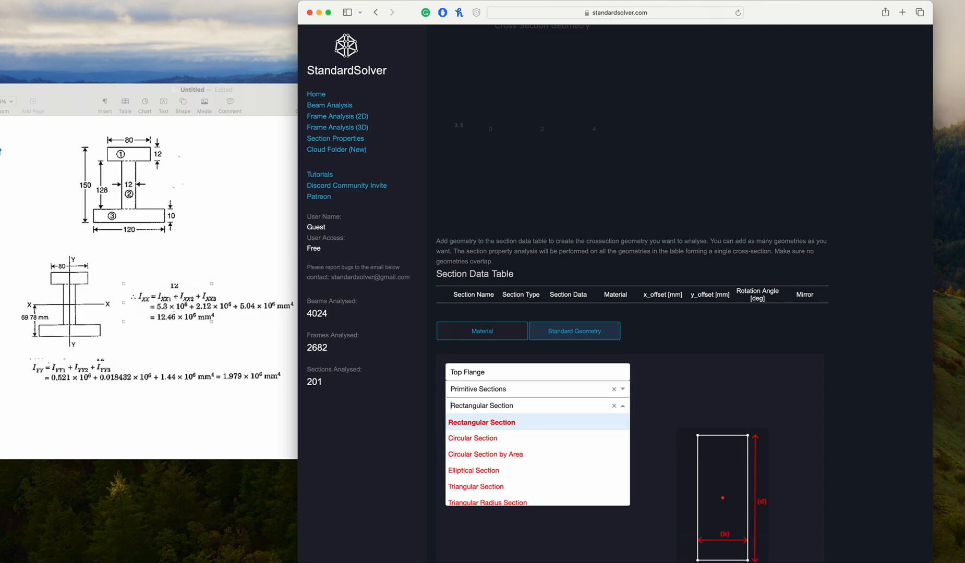
pyautogui.click(493, 422)
pyautogui.scroll(-3, 543, 425)
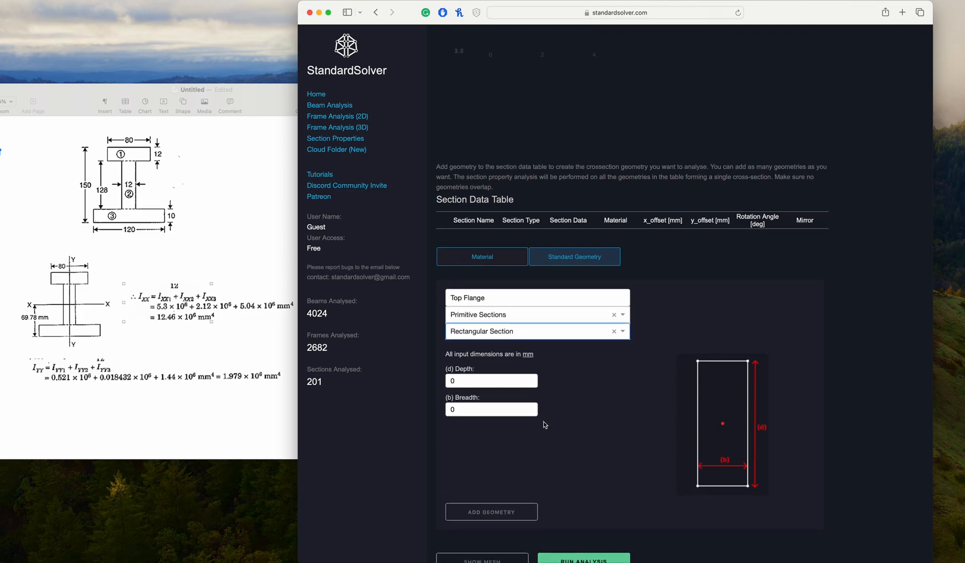
# Try the Circular Section and Elliptical Section shapes for the top flange and switch back to Rectangular Section
pyautogui.click(578, 331)
pyautogui.scroll(-1, 500, 394)
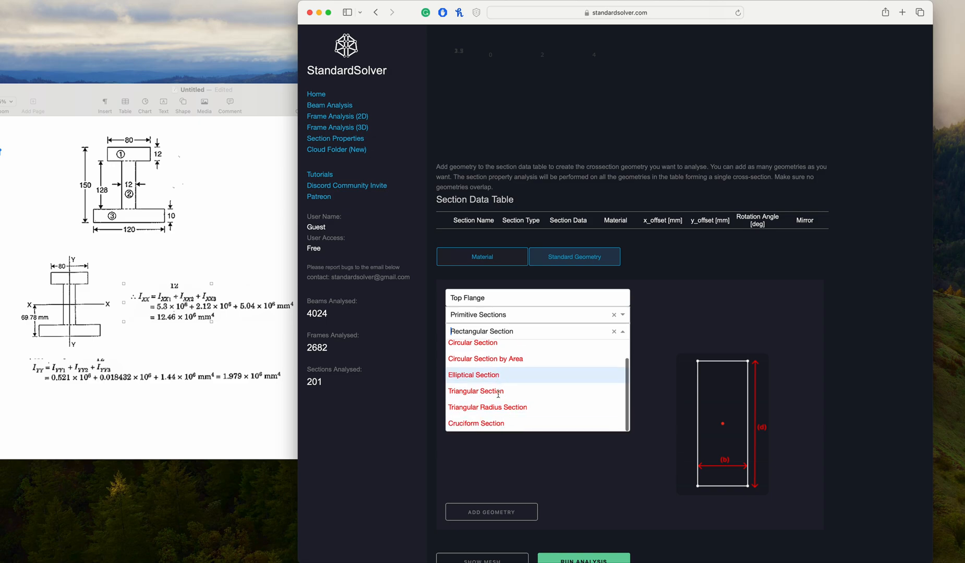
pyautogui.scroll(-1, 487, 396)
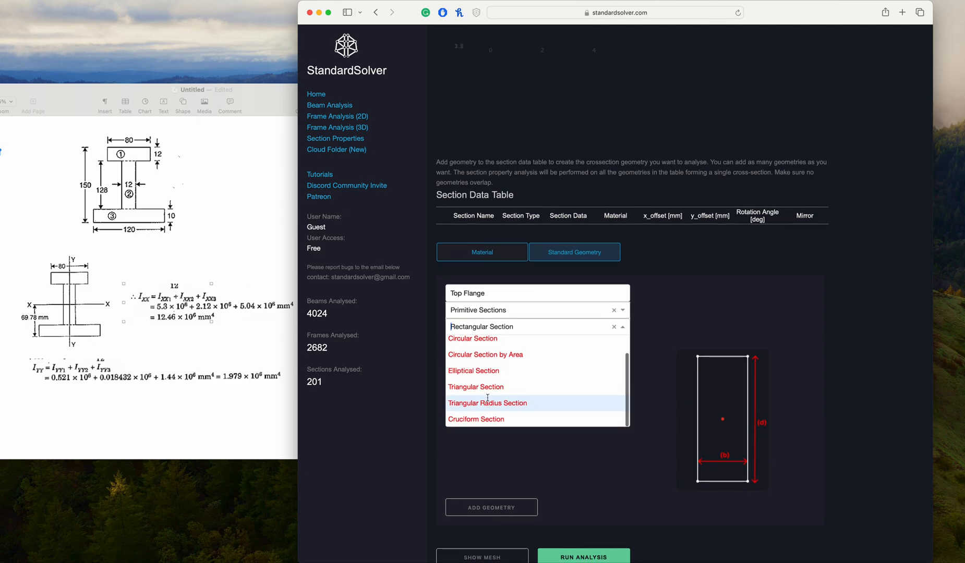
pyautogui.scroll(1, 516, 381)
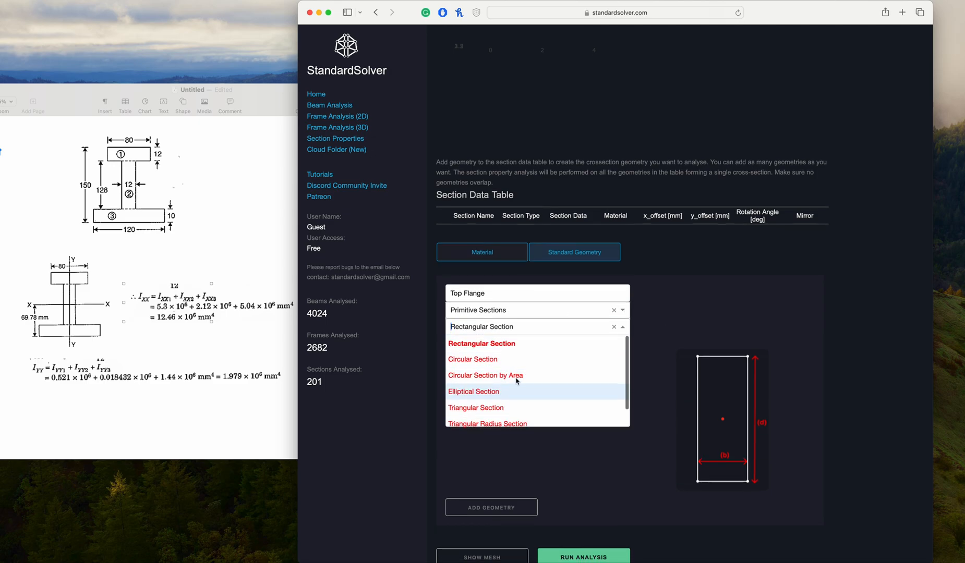
pyautogui.click(490, 360)
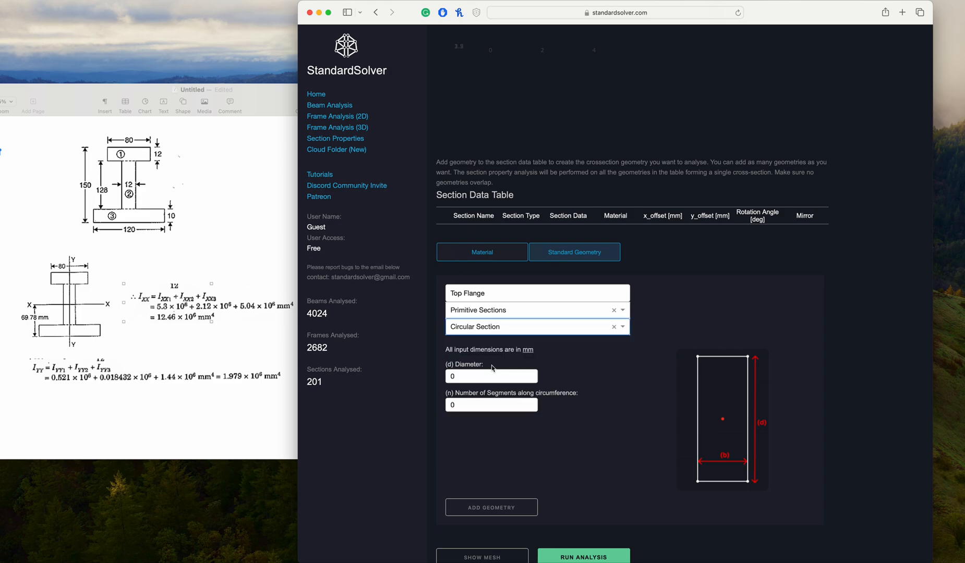
pyautogui.click(520, 327)
pyautogui.click(493, 392)
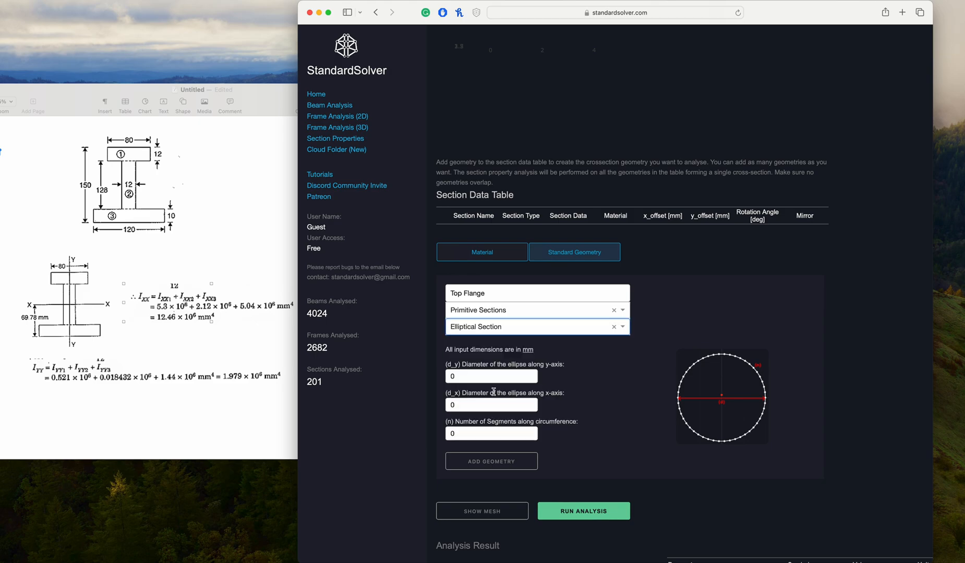
pyautogui.click(537, 326)
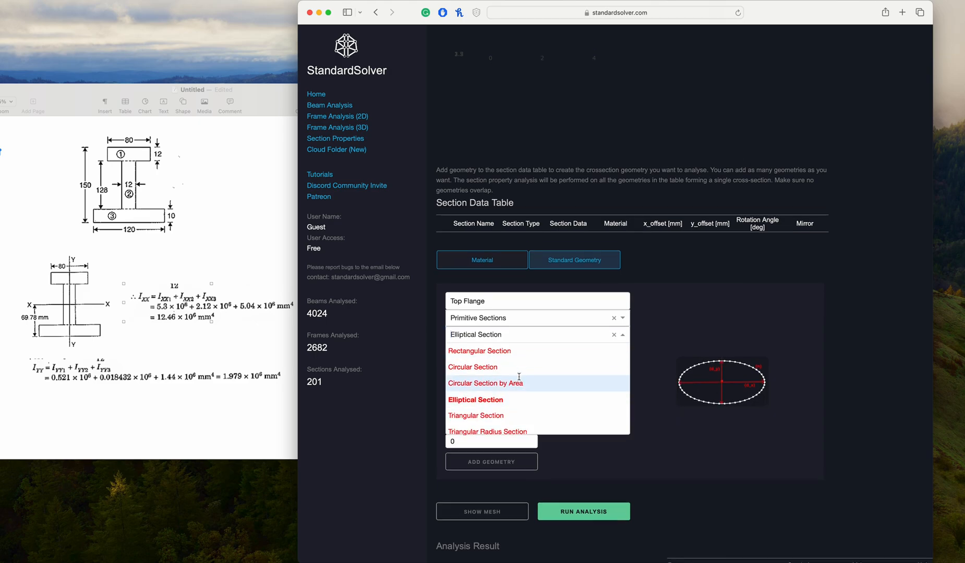
pyautogui.scroll(1, 519, 377)
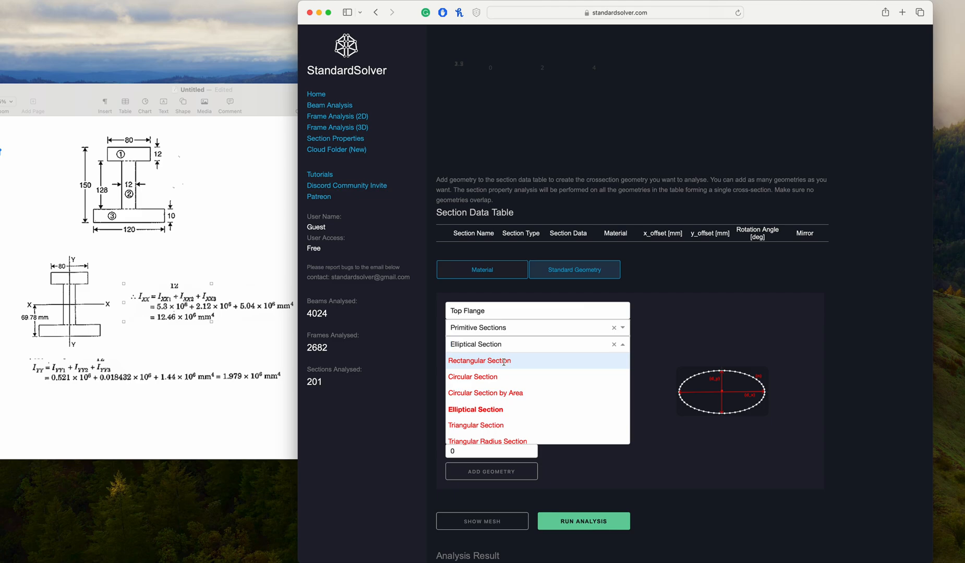
pyautogui.click(503, 361)
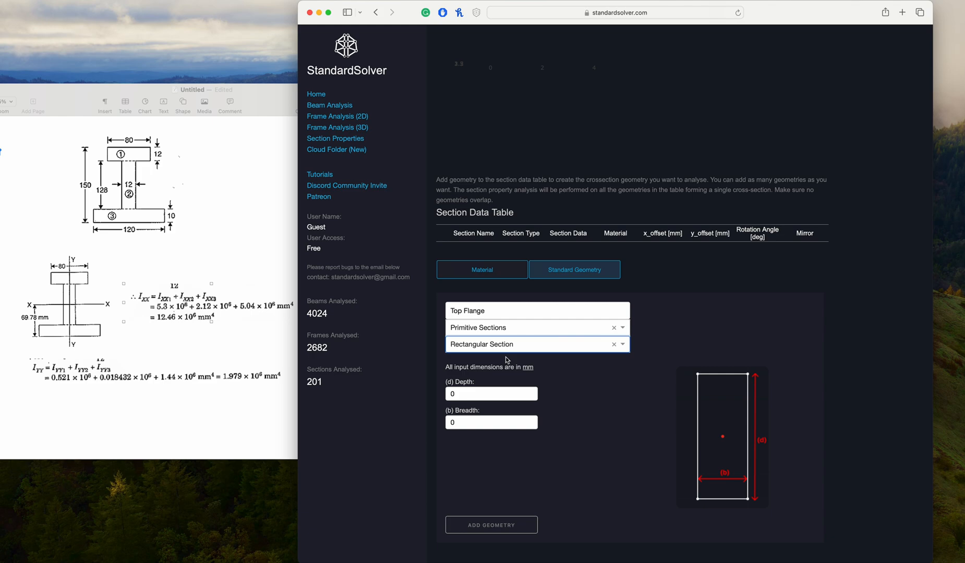
# Try the steel Circular Hollow Section (CHS) and I Section shapes, and return to the primitive Rectangular Section
pyautogui.click(530, 328)
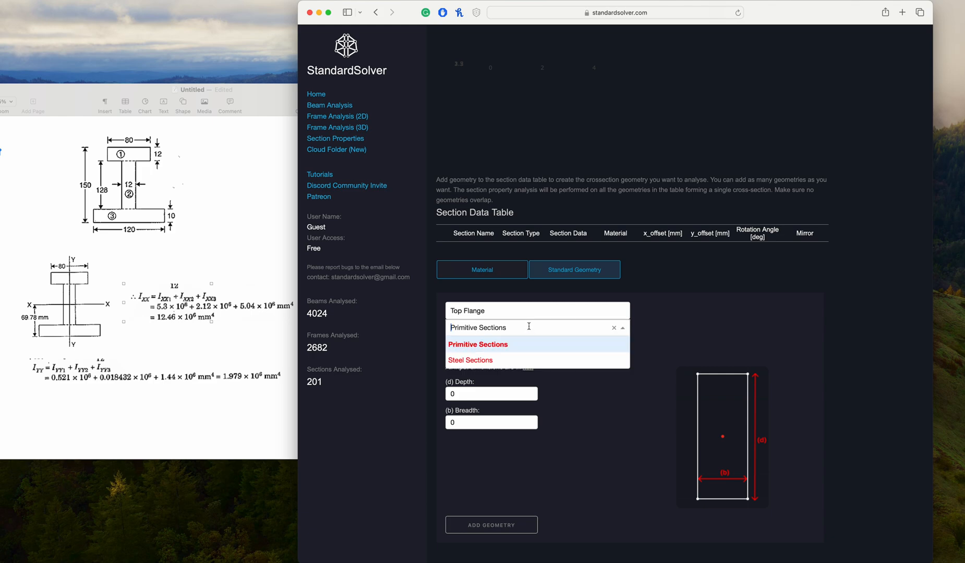
pyautogui.click(480, 359)
pyautogui.click(495, 347)
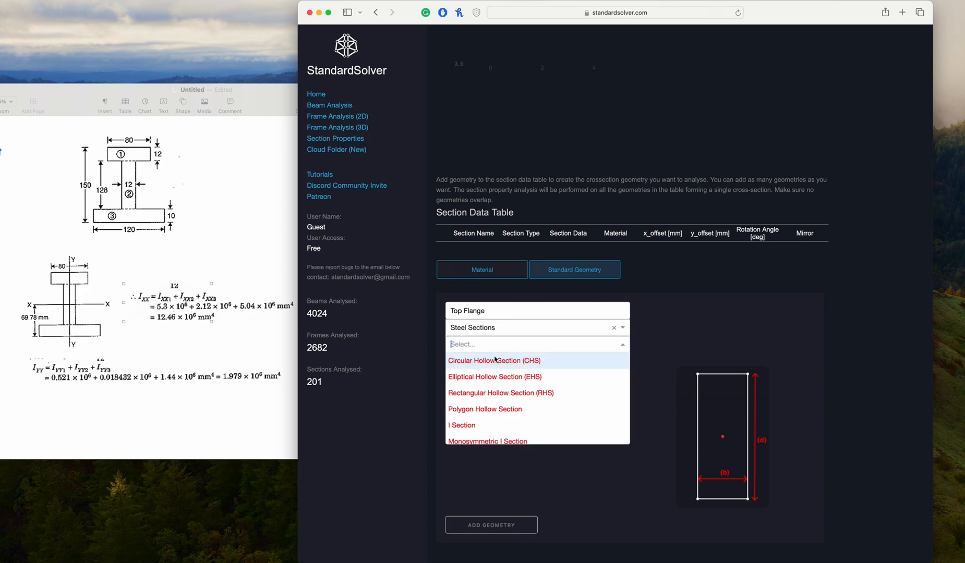
pyautogui.click(494, 362)
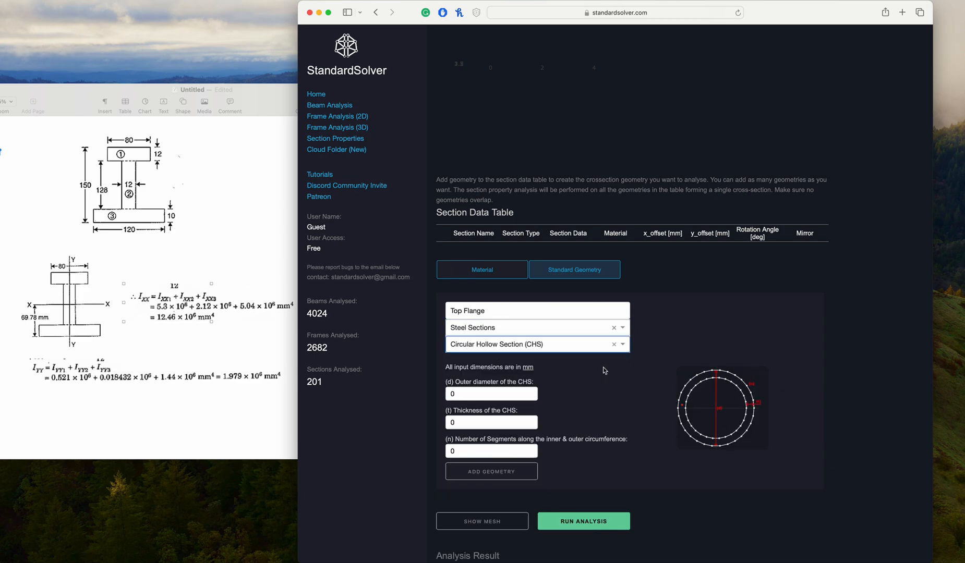
pyautogui.click(597, 348)
pyautogui.click(492, 424)
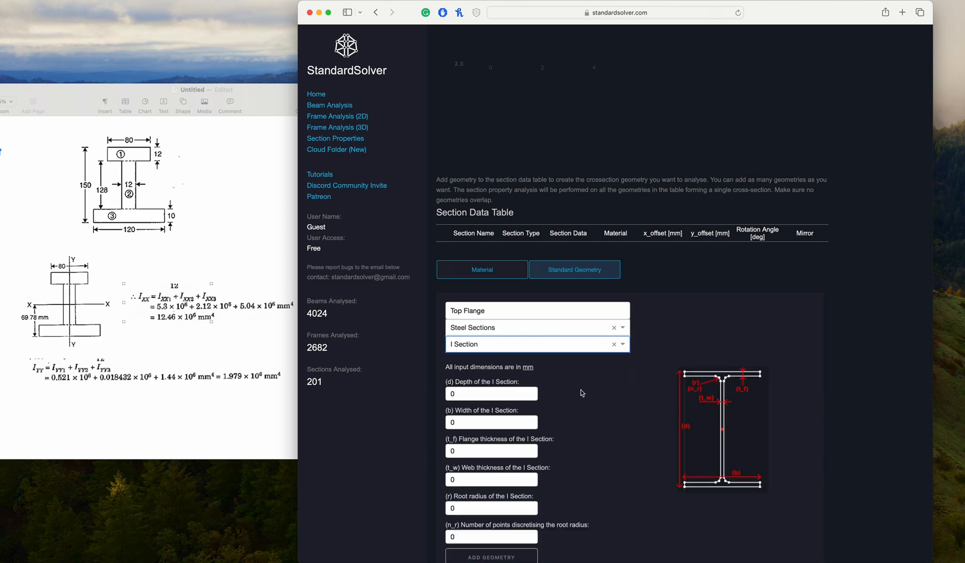
pyautogui.click(562, 329)
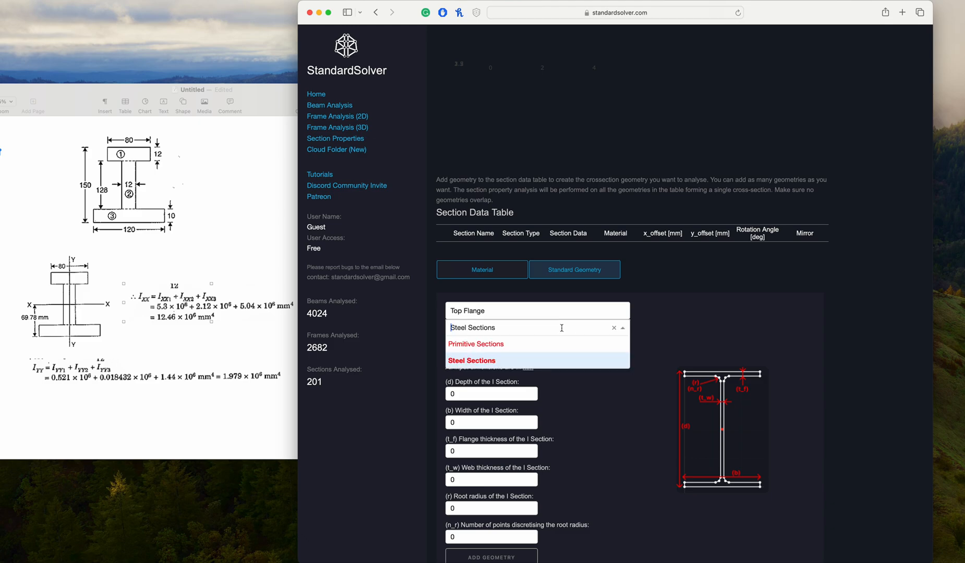
pyautogui.click(536, 348)
pyautogui.click(537, 350)
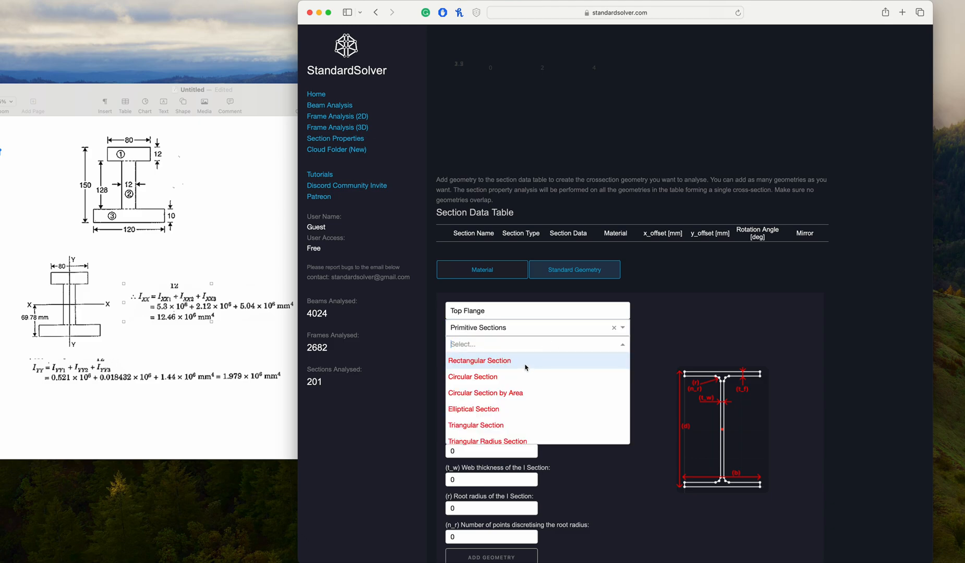
pyautogui.click(526, 364)
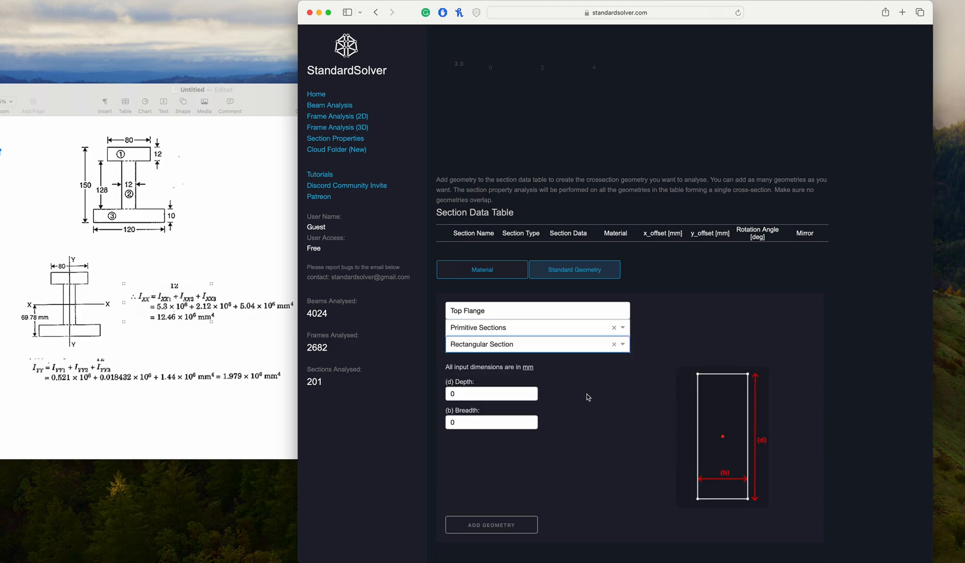
# Set the top flange's breadth to 80 mm and depth to 12 mm, and add it to the section data table
pyautogui.scroll(-2, 586, 400)
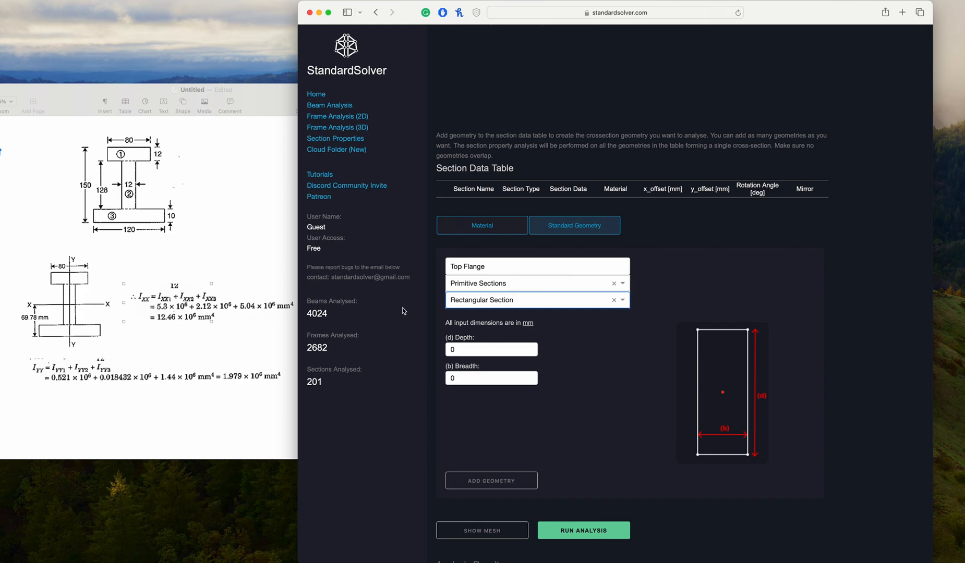
pyautogui.moveTo(463, 382); pyautogui.dragTo(448, 379)
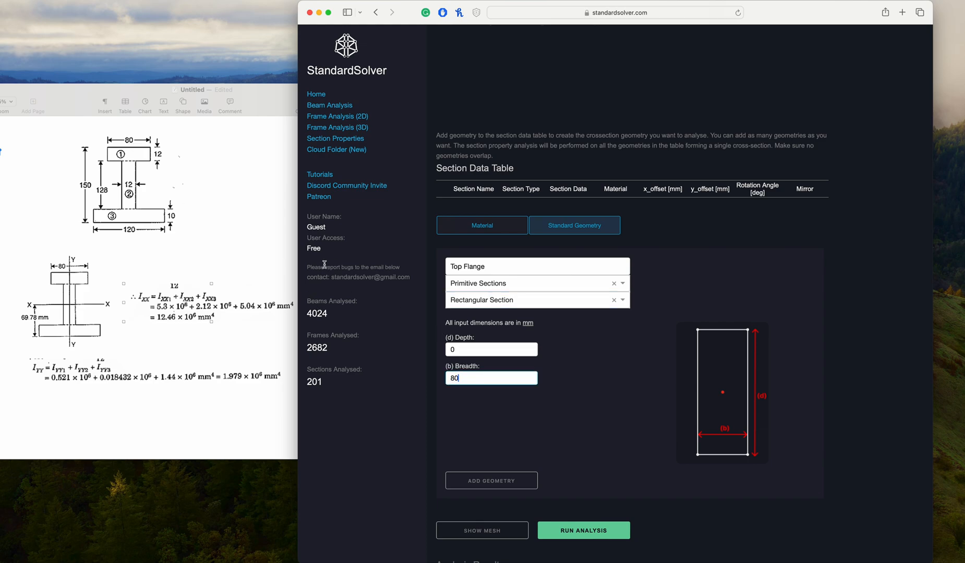
pyautogui.moveTo(459, 349); pyautogui.dragTo(447, 350)
pyautogui.write('12')
pyautogui.click(567, 409)
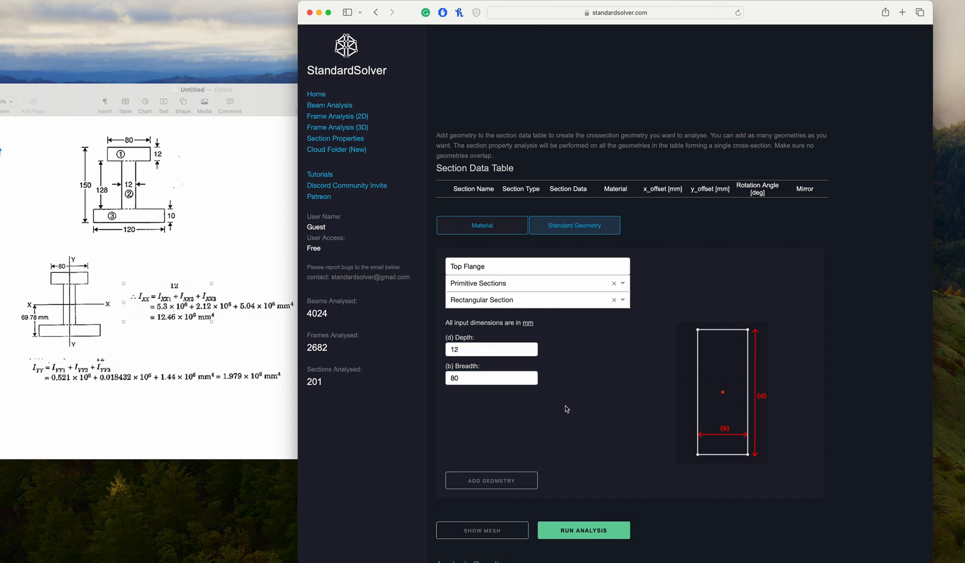
pyautogui.click(491, 481)
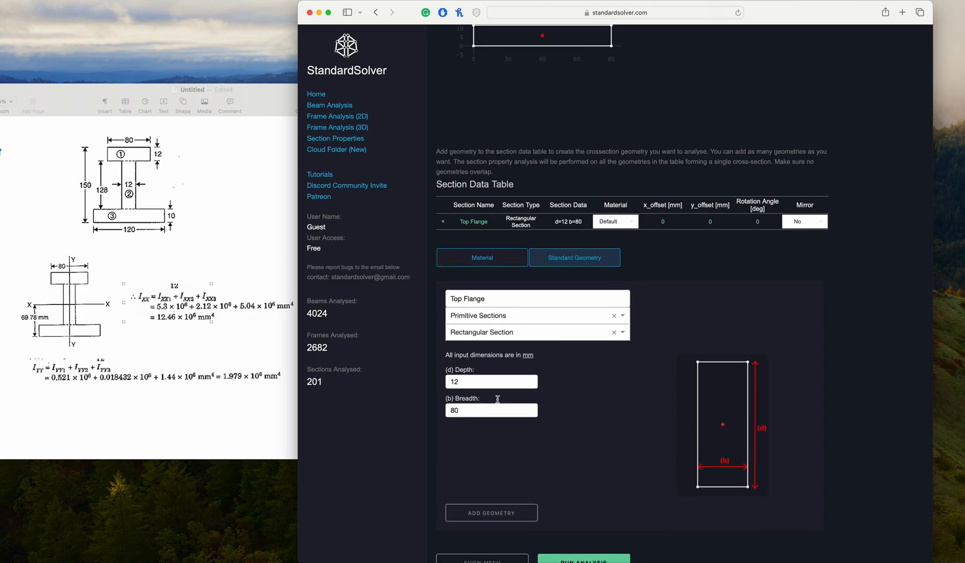
pyautogui.scroll(1, 503, 185)
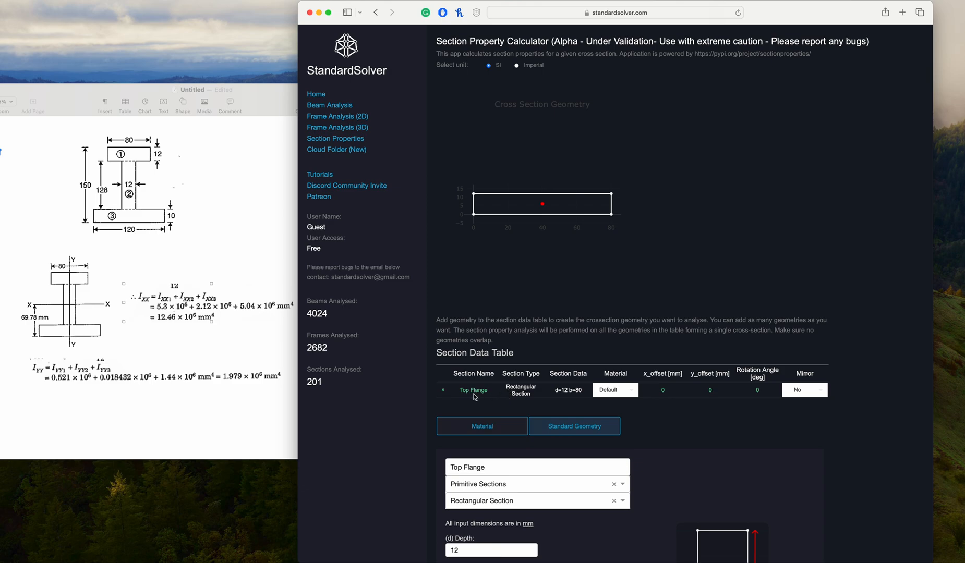
# Name the next geometry "Web" and keep Primitive Sections as its section category
pyautogui.scroll(-3, 514, 404)
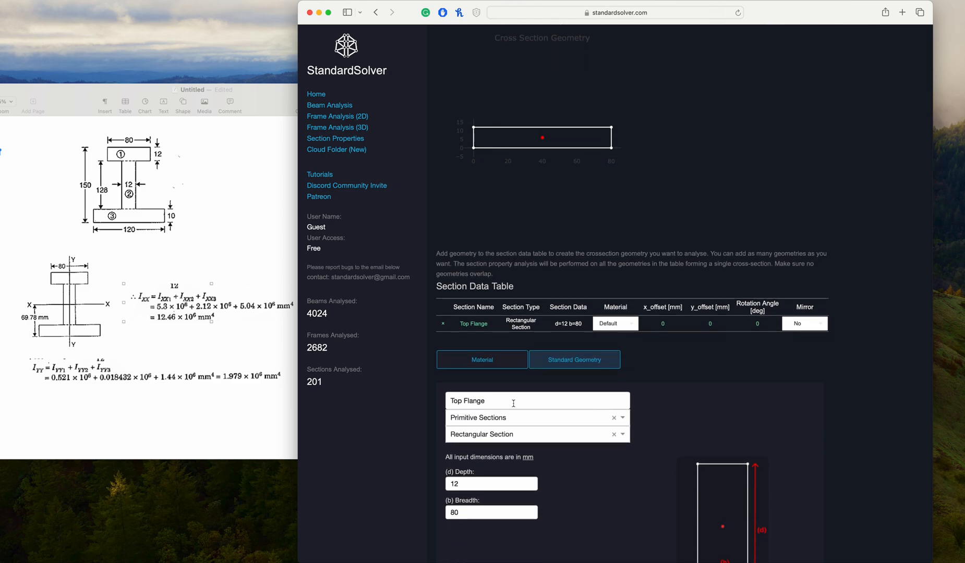
pyautogui.scroll(-3, 513, 403)
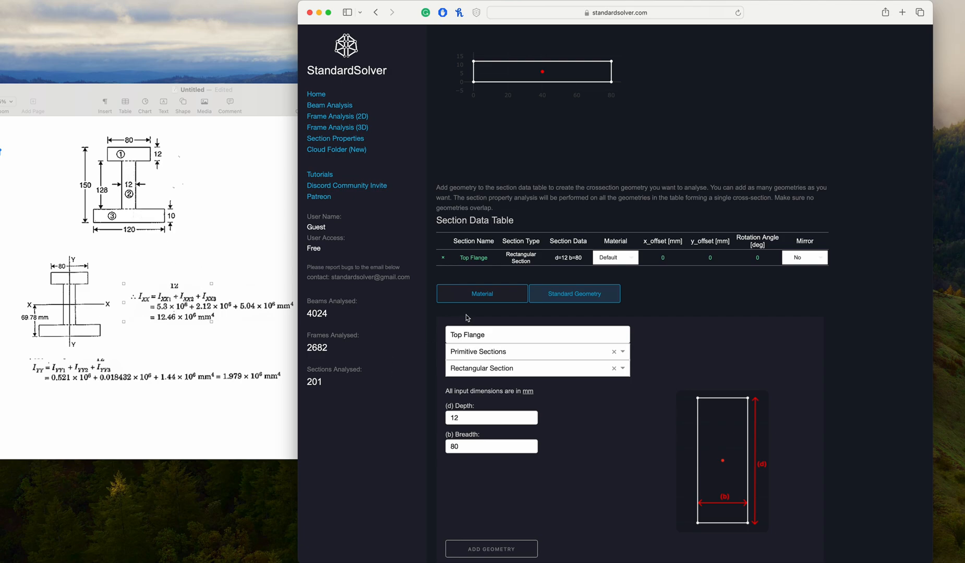
pyautogui.moveTo(494, 334); pyautogui.dragTo(436, 338)
pyautogui.write('Web')
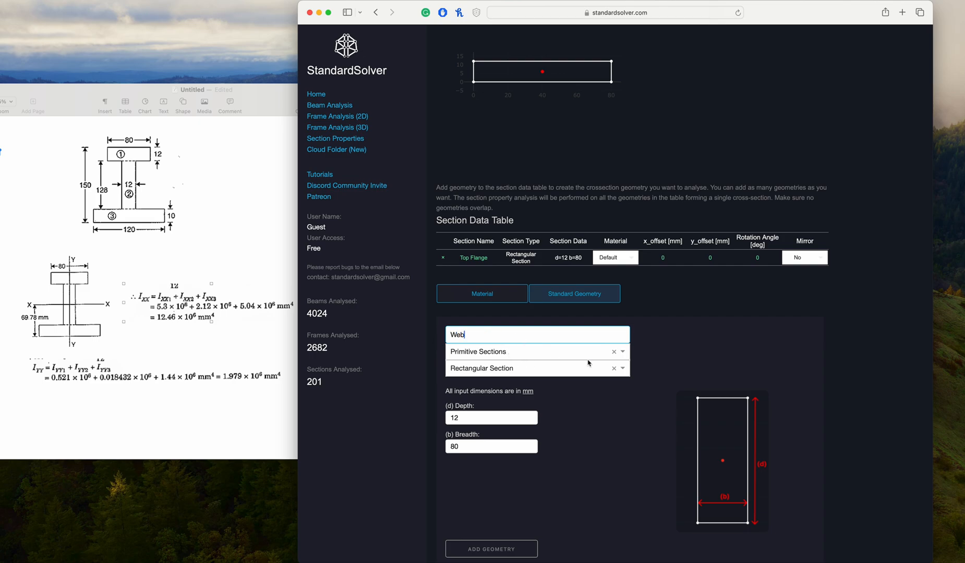
pyautogui.click(533, 349)
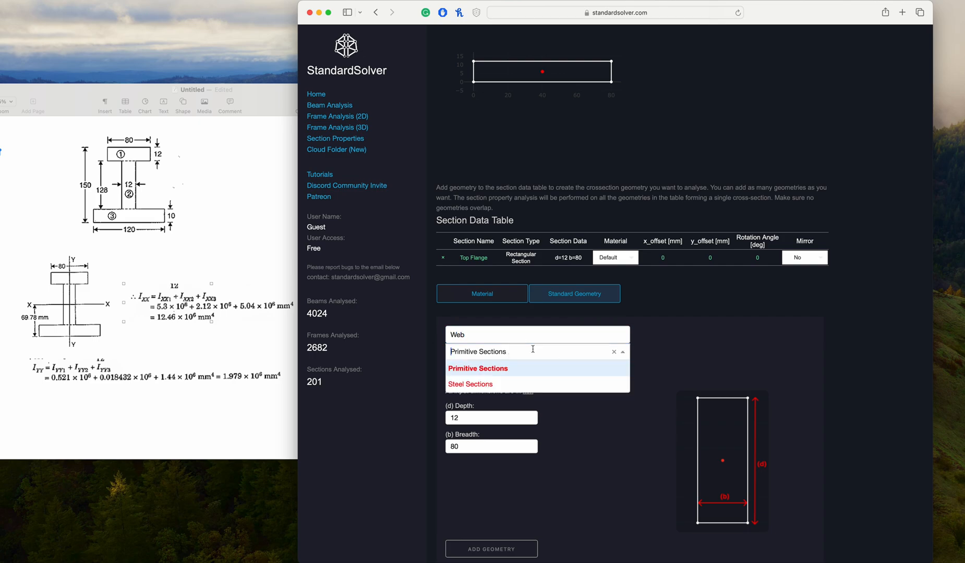
pyautogui.click(558, 369)
pyautogui.scroll(-2, 533, 407)
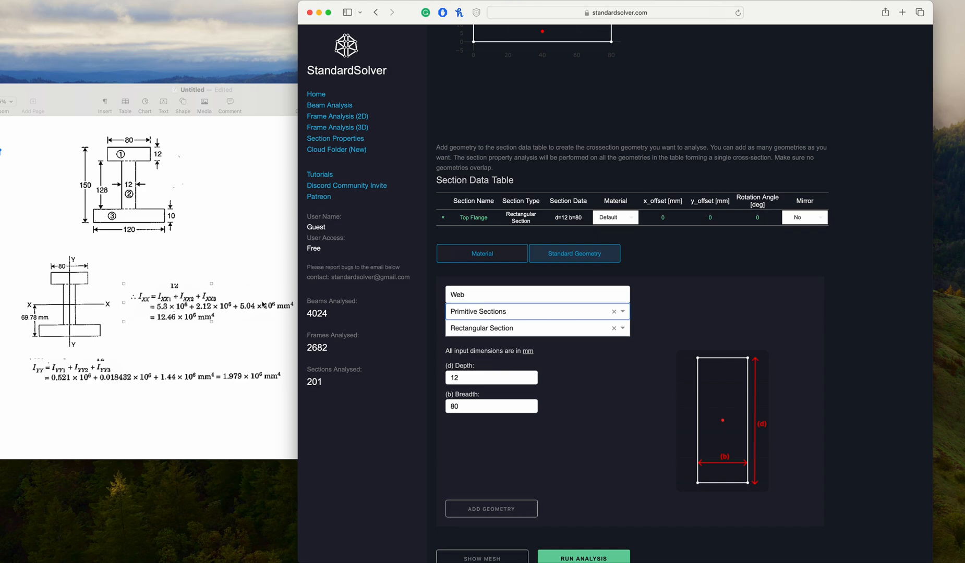
# Set the web's depth to 128 mm and breadth to 12 mm, and add it to the section data table
pyautogui.moveTo(469, 380); pyautogui.dragTo(440, 406)
pyautogui.write('1')
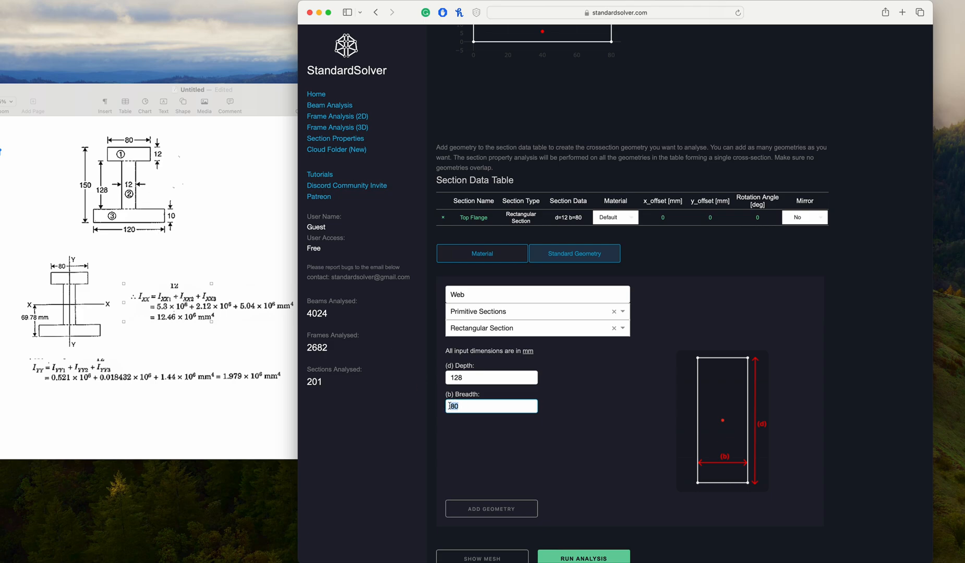
pyautogui.write('12')
pyautogui.click(503, 510)
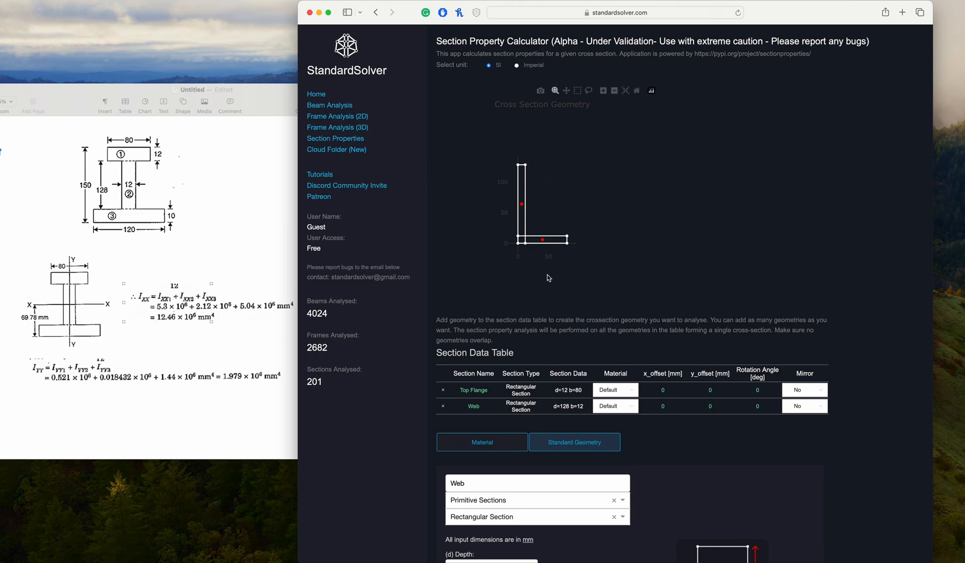
# Set the web's x offset to 34 mm and y offset to -128 mm so it hangs centrally below the top flange
pyautogui.moveTo(522, 205)
pyautogui.moveTo(541, 240)
pyautogui.click(665, 412)
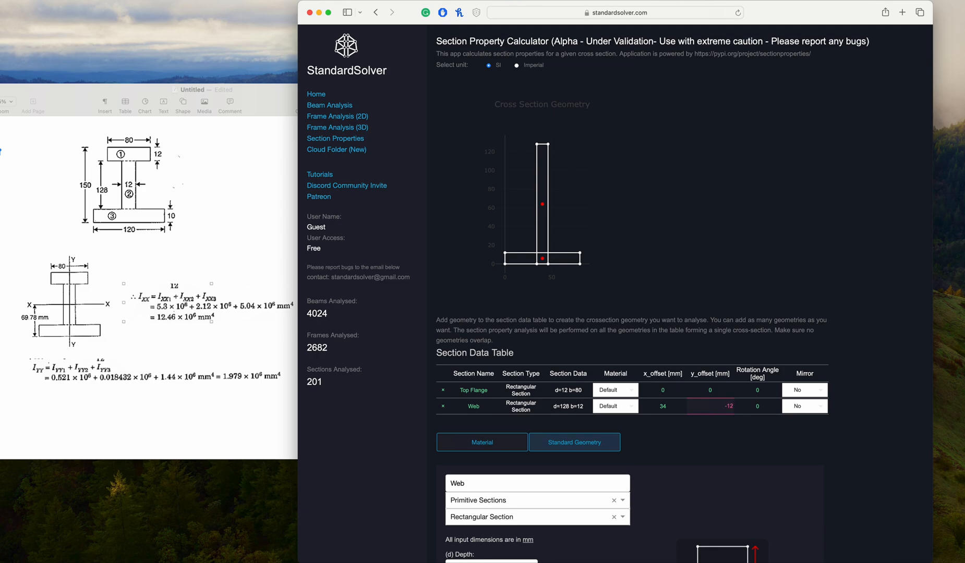
pyautogui.click(671, 406)
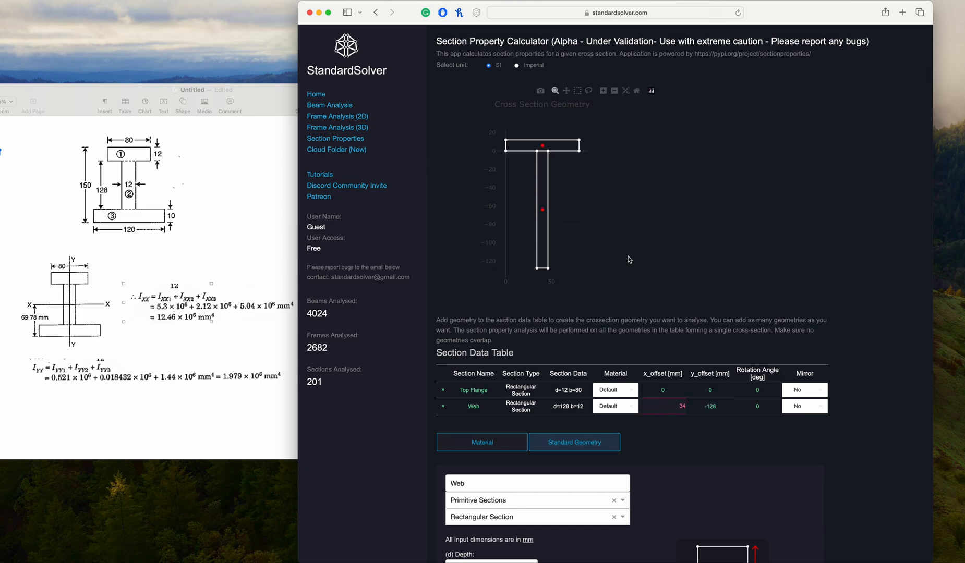
pyautogui.moveTo(536, 152)
pyautogui.moveTo(537, 270)
# Name the next geometry "Bottom Flange"
pyautogui.scroll(-3, 480, 463)
pyautogui.moveTo(466, 396); pyautogui.dragTo(444, 393)
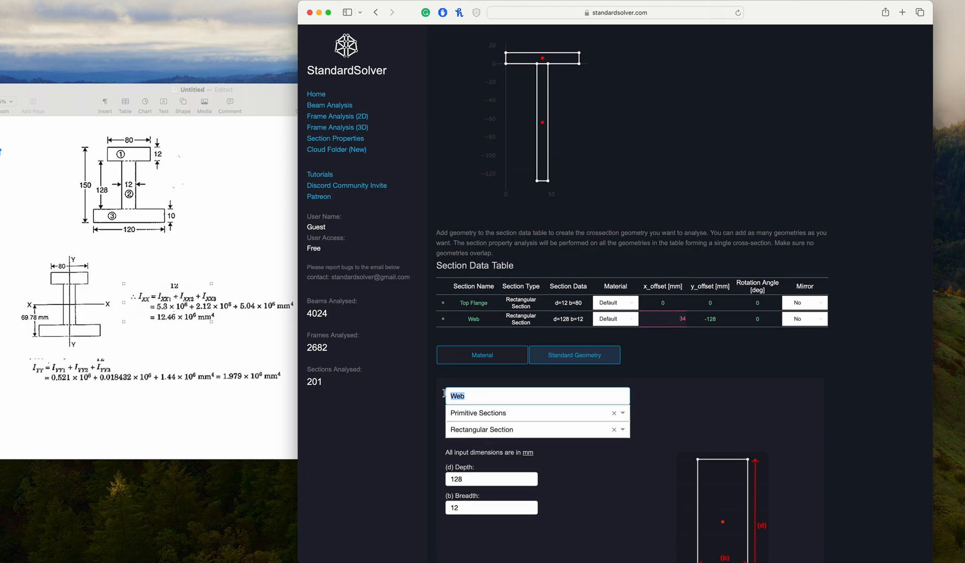
pyautogui.write('Bottom Flange')
# Set the bottom flange's breadth to 120 mm and depth to 10 mm, and add it to the section data table
pyautogui.scroll(-3, 517, 337)
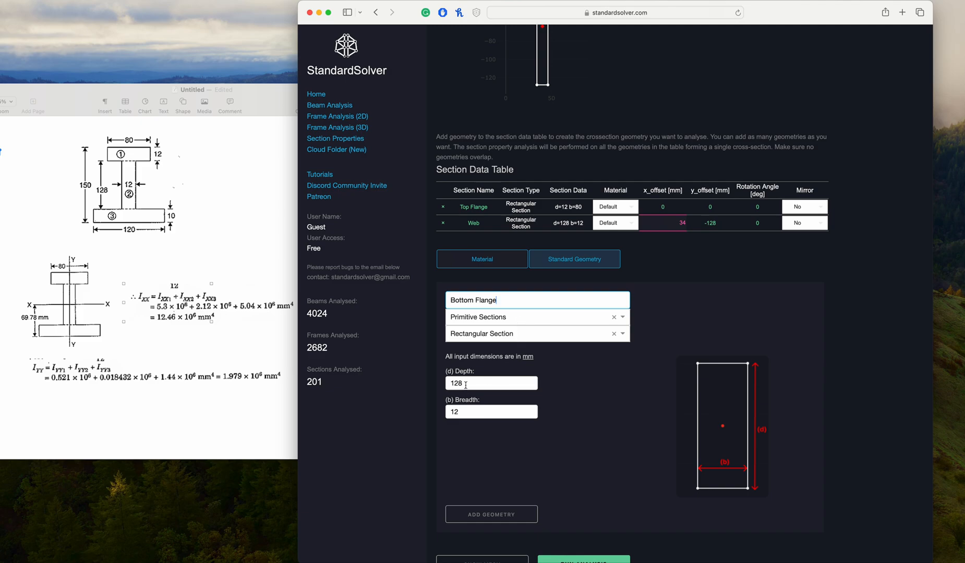
pyautogui.click(468, 411)
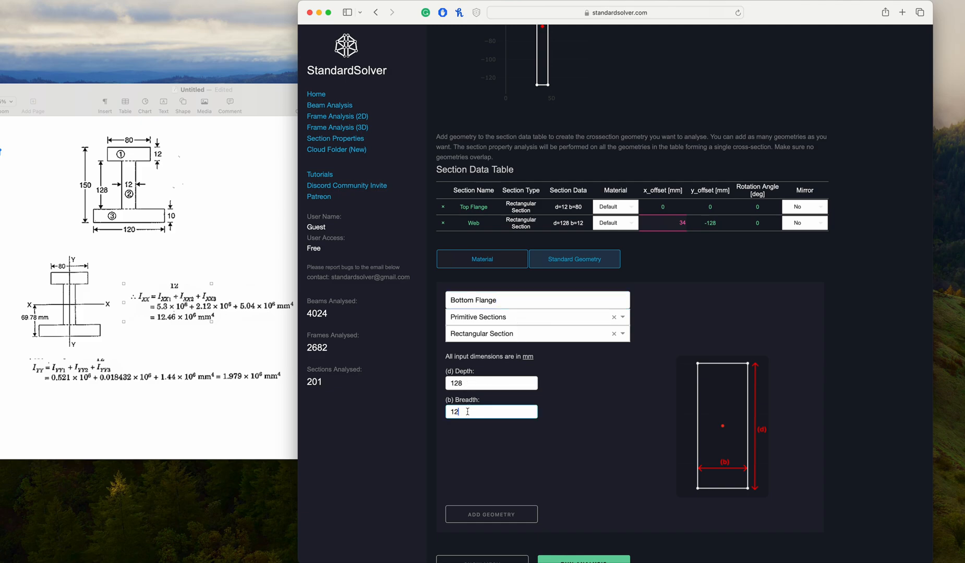
pyautogui.write('0')
pyautogui.moveTo(466, 383); pyautogui.dragTo(442, 380)
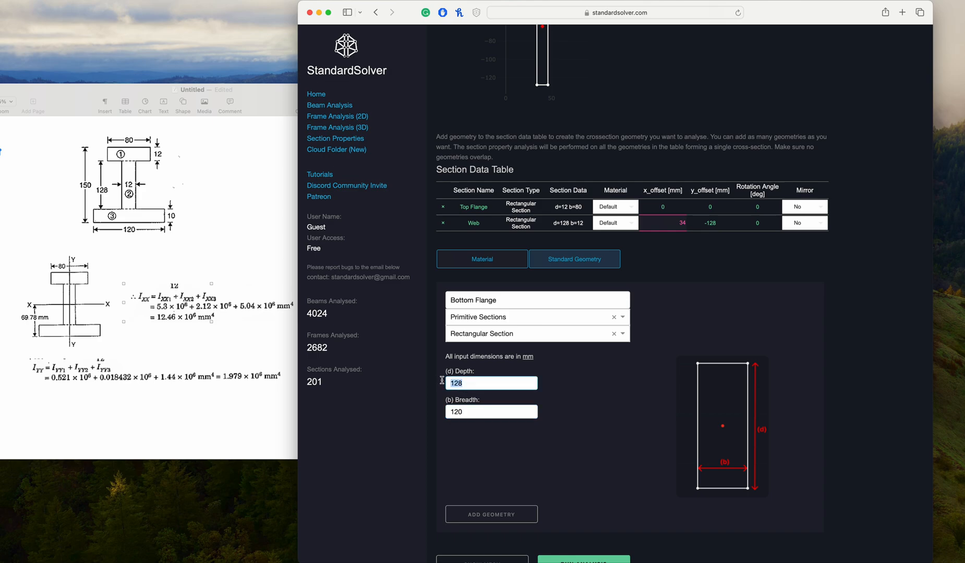
pyautogui.doubleClick(468, 385)
pyautogui.write('1')
pyautogui.click(562, 450)
pyautogui.click(503, 519)
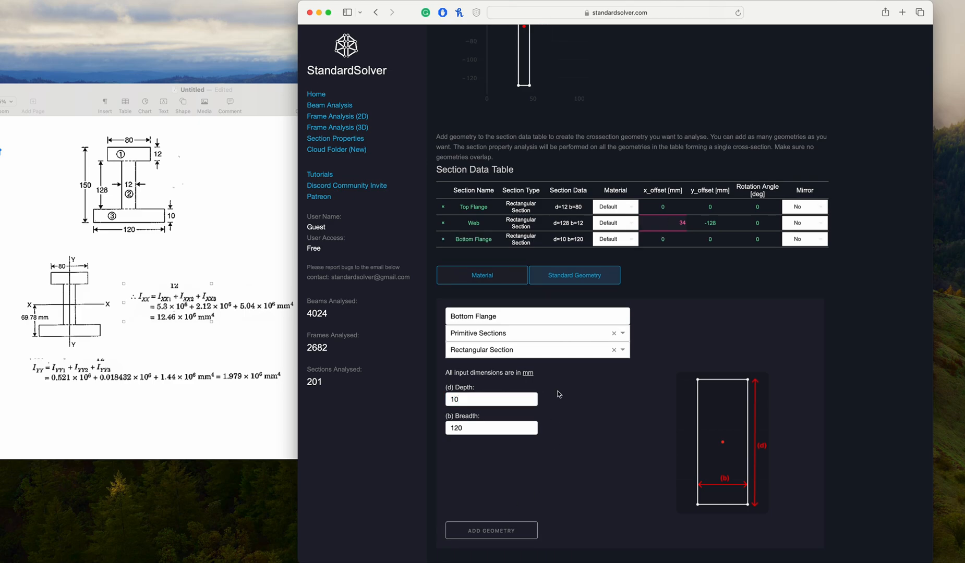
# Set the bottom flange's x offset to -20 mm and y offset to -128 mm, and check its position in the plot
pyautogui.scroll(5, 532, 365)
pyautogui.moveTo(598, 150)
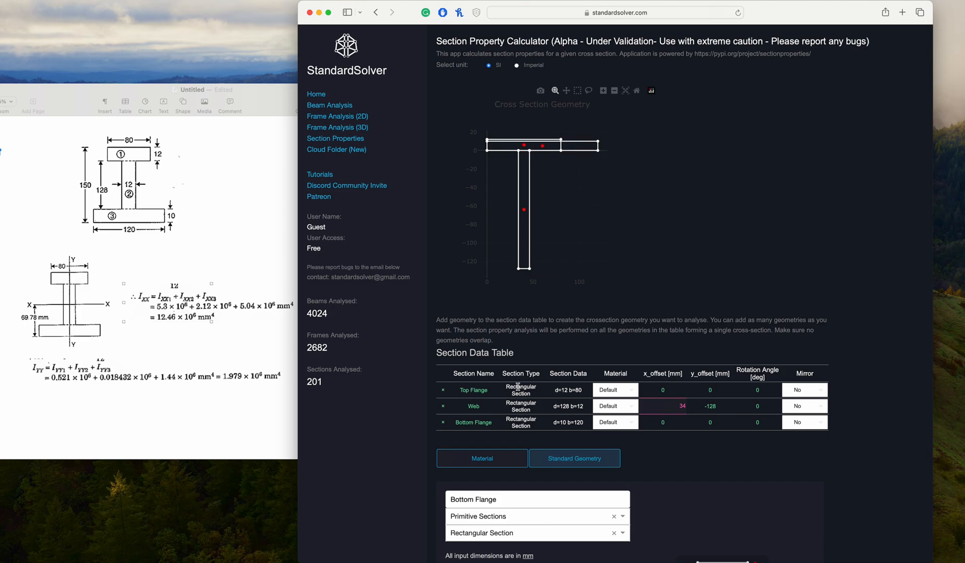
pyautogui.scroll(-2, 518, 396)
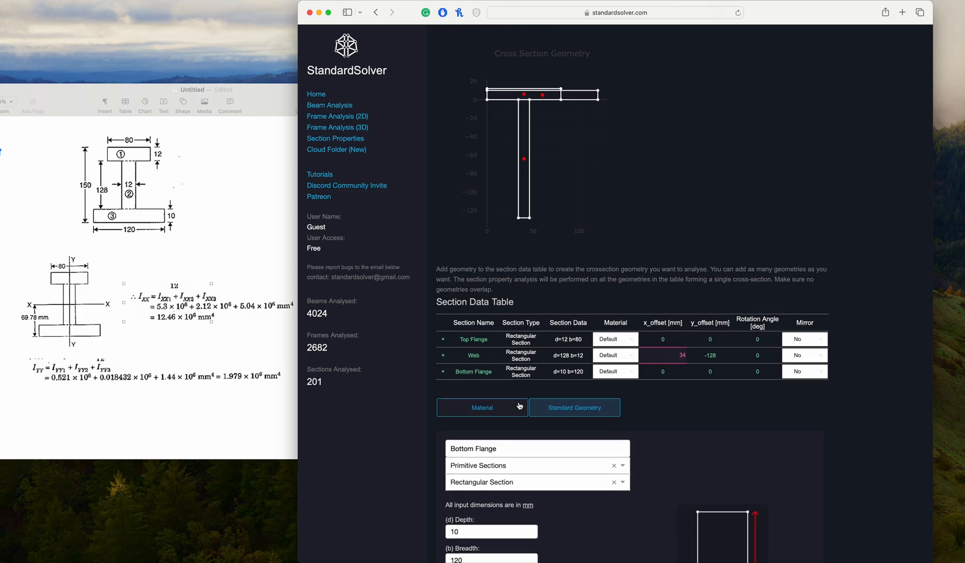
pyautogui.scroll(2, 518, 401)
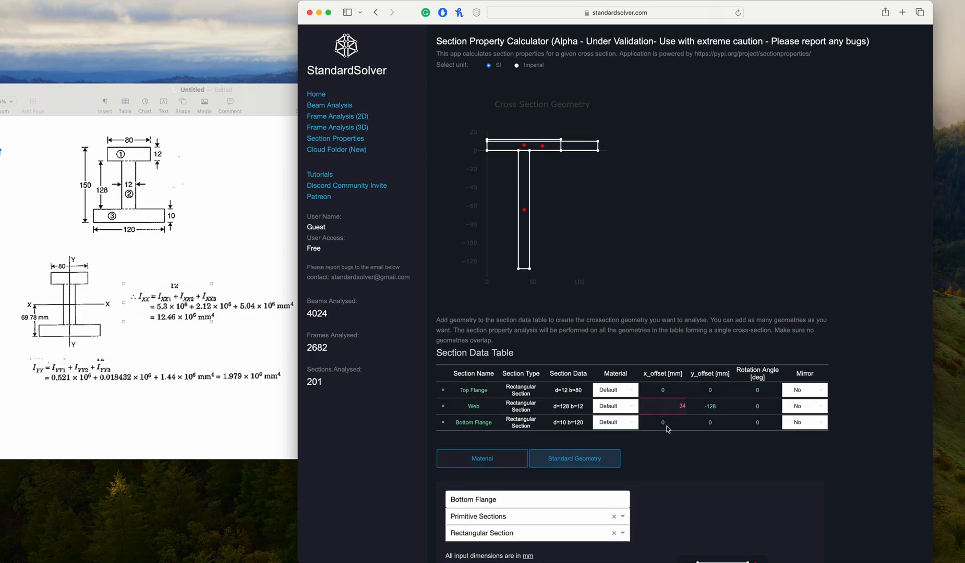
pyautogui.click(667, 427)
pyautogui.click(724, 422)
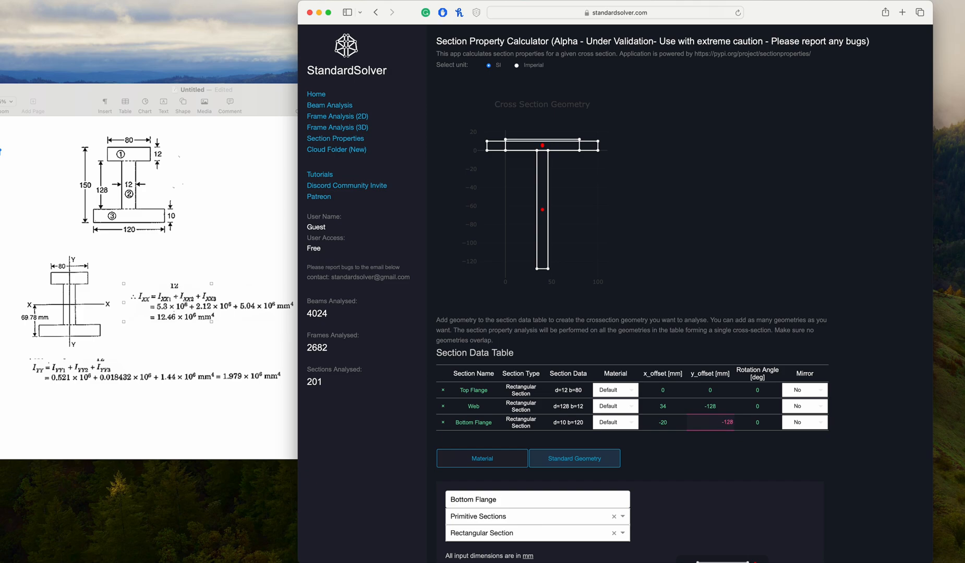
pyautogui.click(724, 408)
pyautogui.moveTo(543, 264)
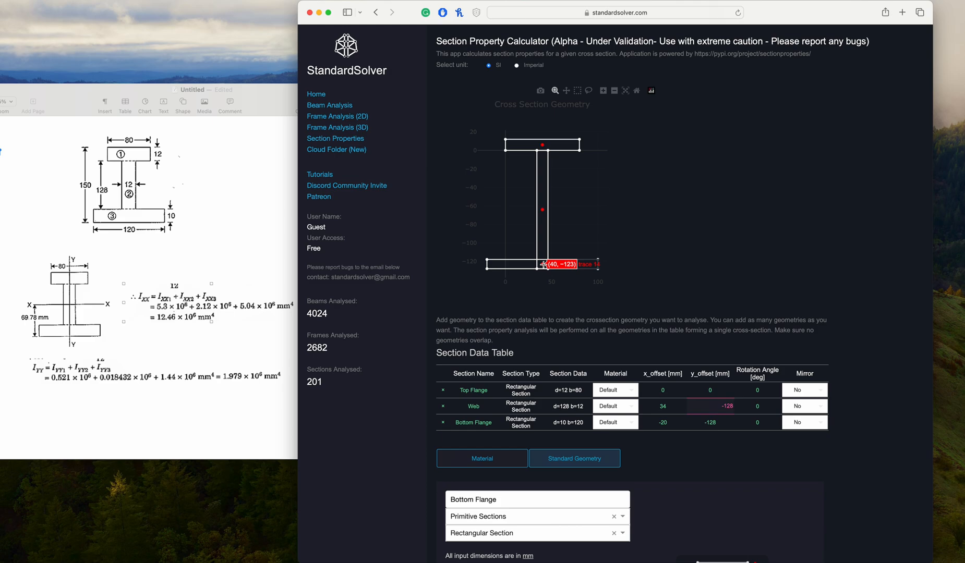
# Set the bottom flange's y offset to -138 mm so it sits directly below the web without overlapping
pyautogui.click(712, 422)
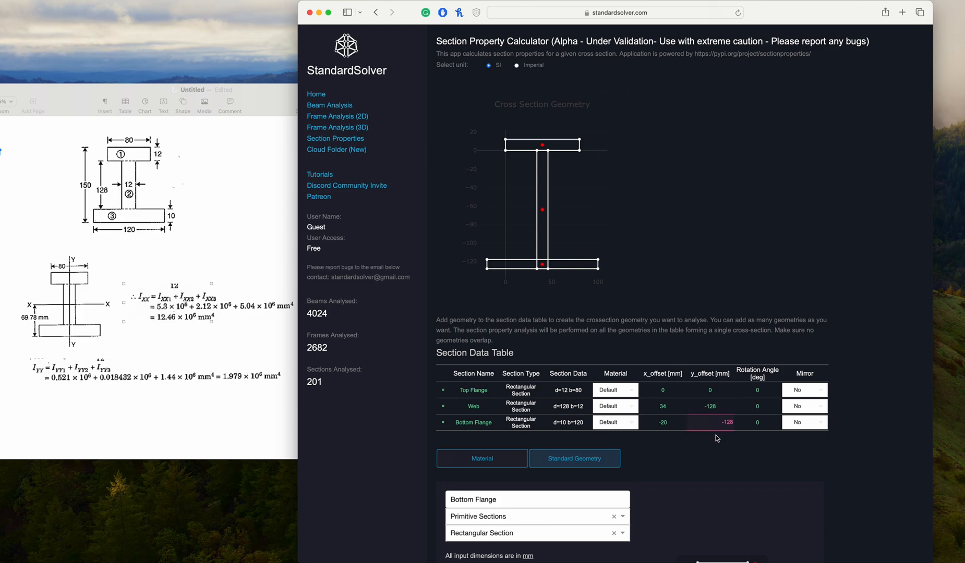
pyautogui.press('Return')
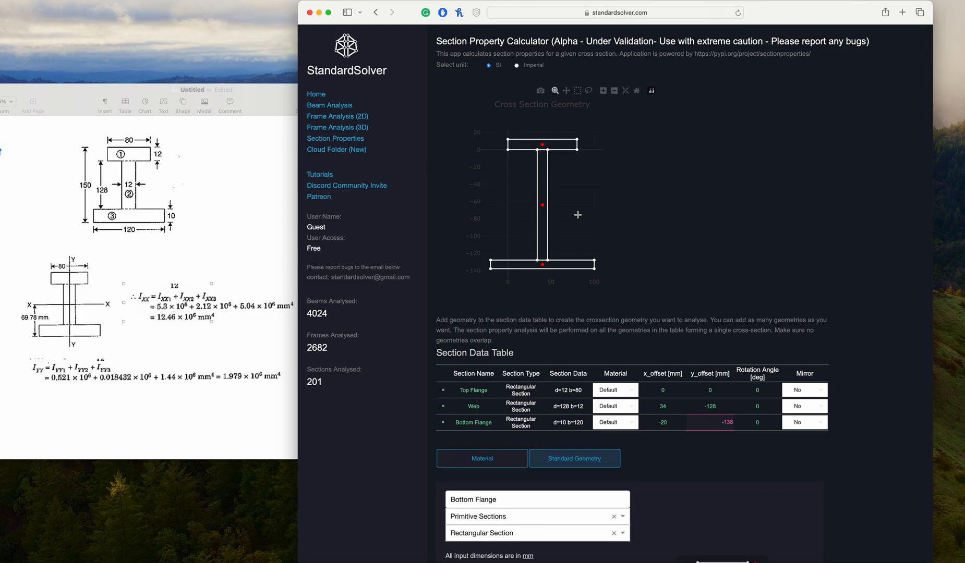
pyautogui.scroll(-3, 593, 261)
pyautogui.scroll(2, 593, 261)
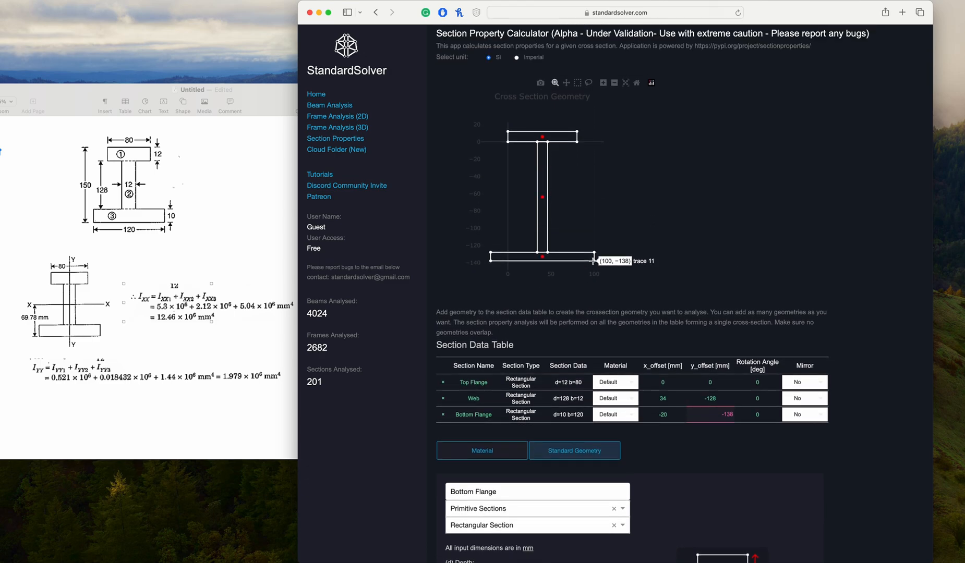
pyautogui.scroll(-1, 633, 274)
pyautogui.scroll(1, 633, 274)
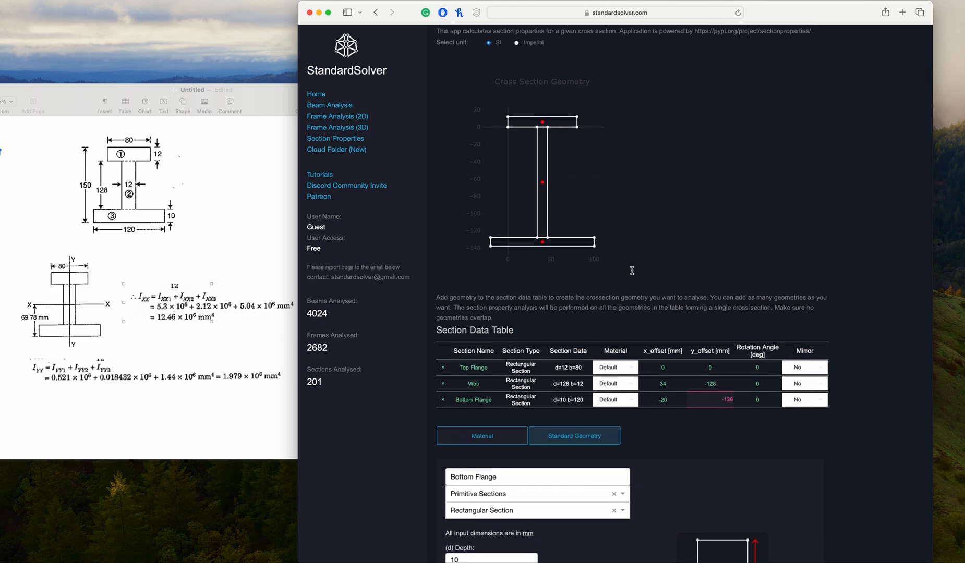
# Show the section's mesh and examine it up close where the web meets the bottom and top flanges
pyautogui.scroll(-5, 631, 270)
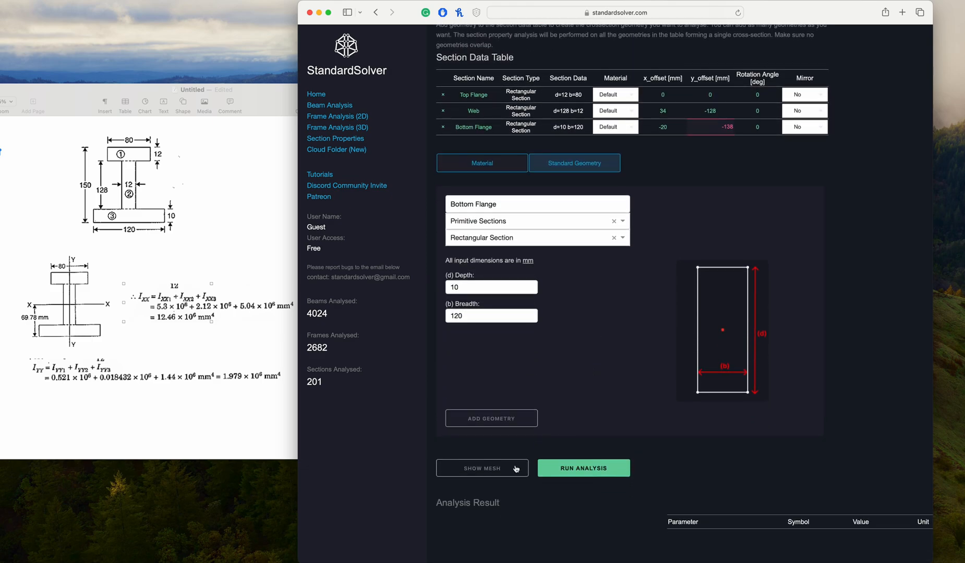
pyautogui.click(501, 472)
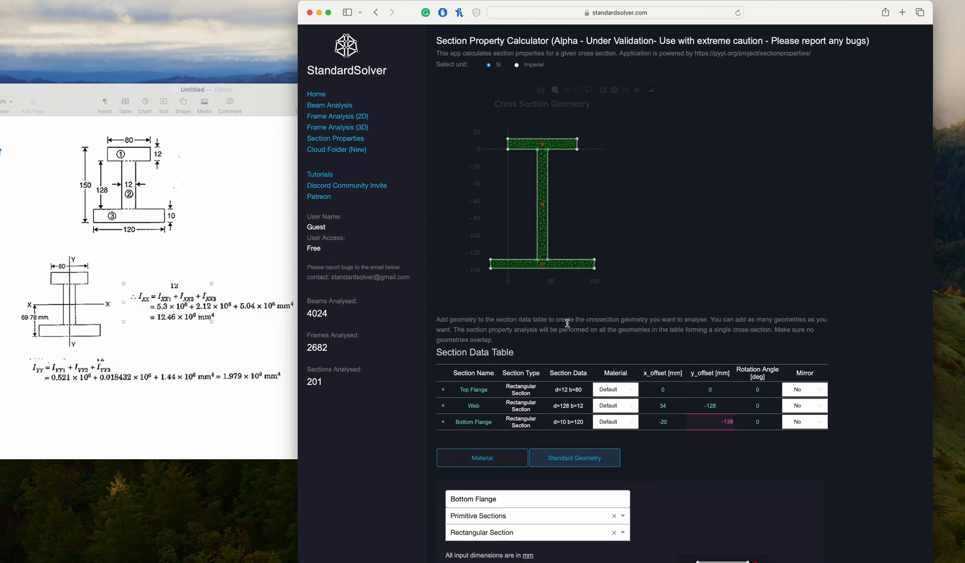
pyautogui.scroll(-6, 566, 323)
pyautogui.scroll(5, 567, 326)
pyautogui.scroll(2, 568, 326)
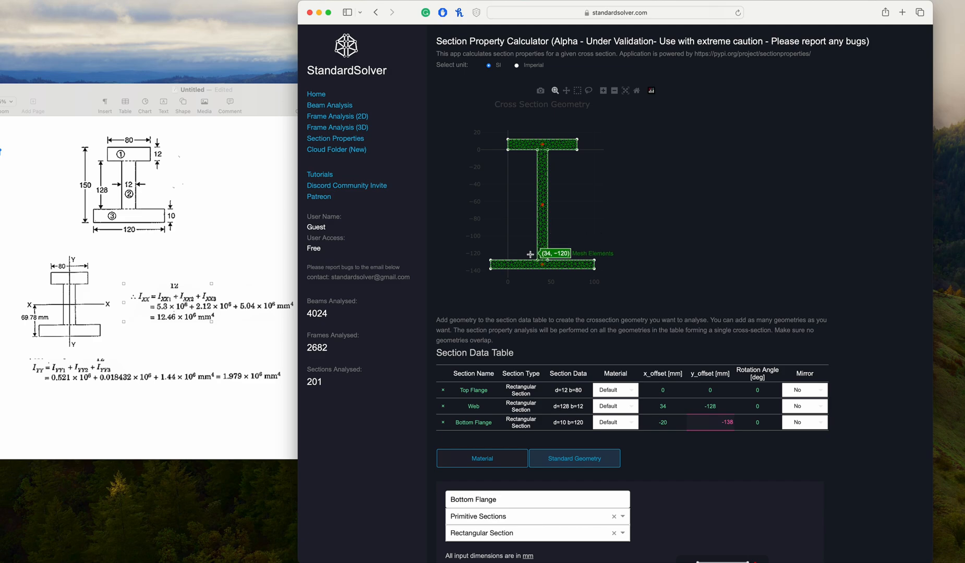
pyautogui.moveTo(527, 250); pyautogui.dragTo(557, 288)
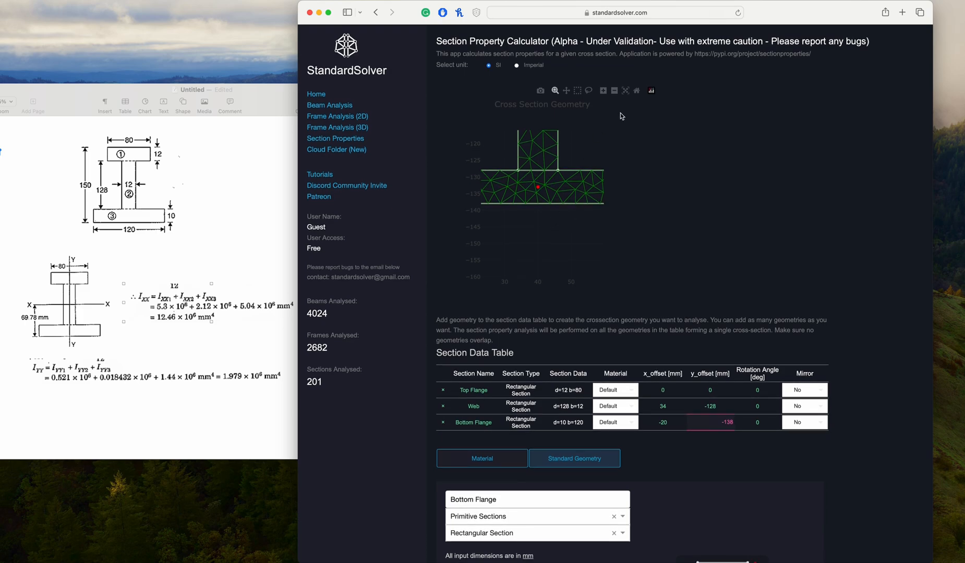
pyautogui.click(639, 93)
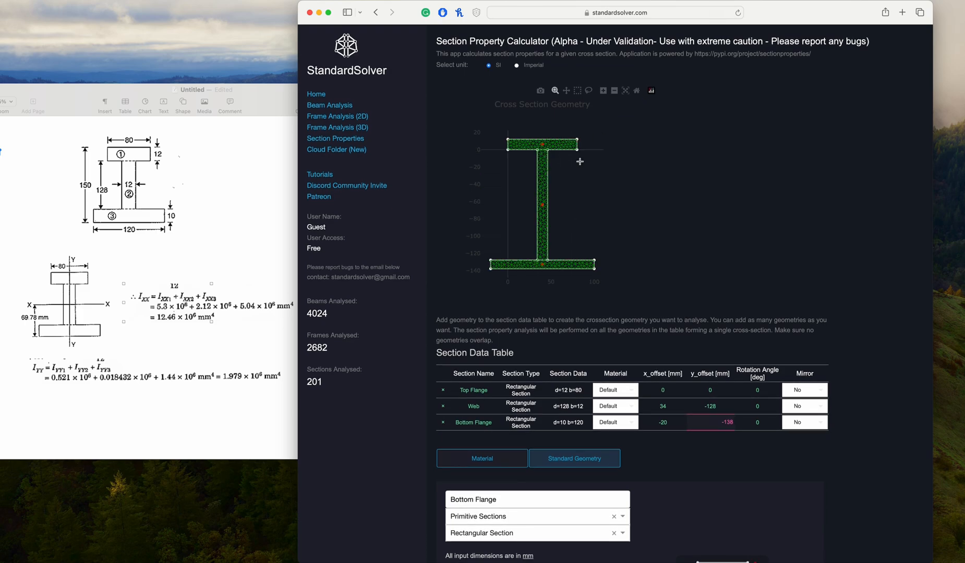
pyautogui.moveTo(529, 156); pyautogui.dragTo(556, 132)
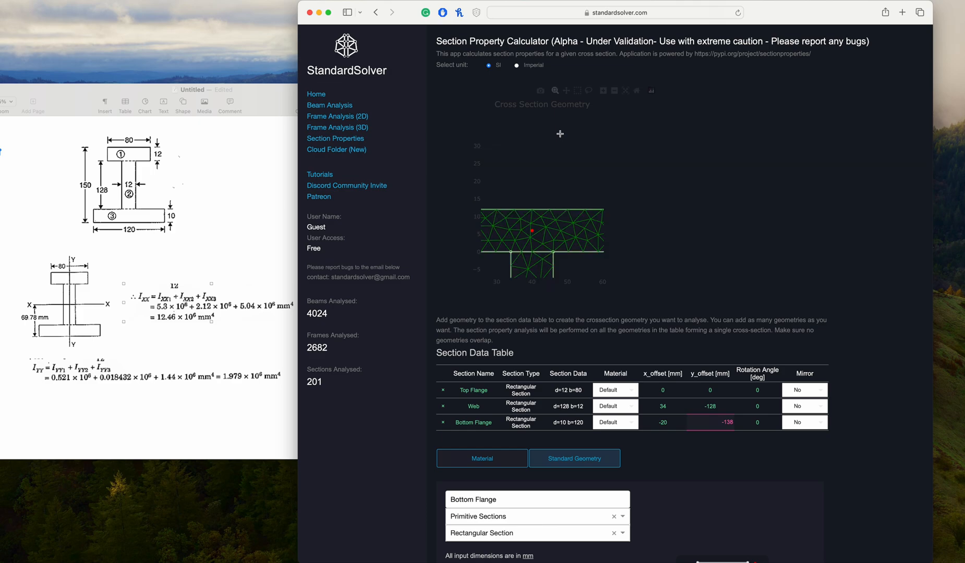
pyautogui.click(637, 93)
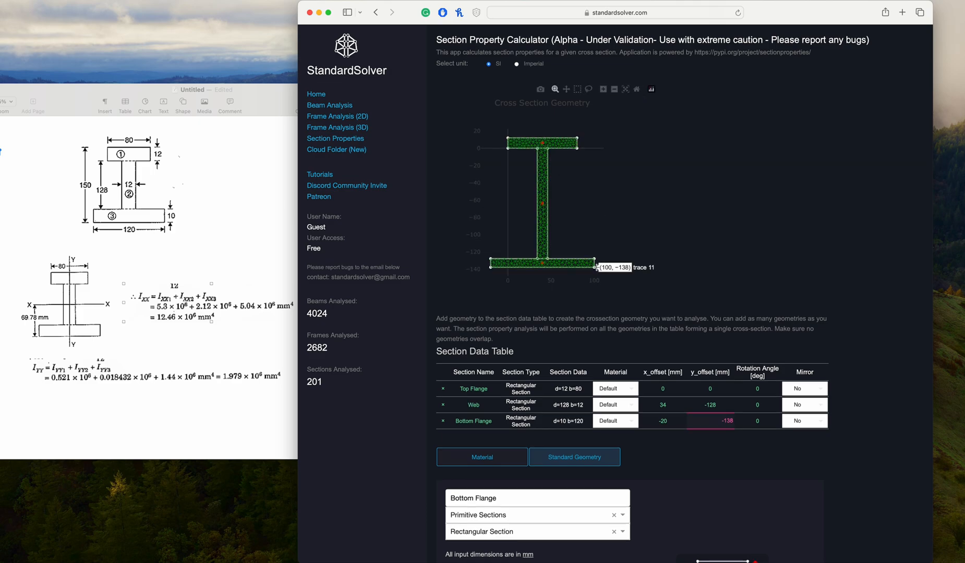
# Run the section analysis and examine the property table and the elastic centroid in the result plot
pyautogui.scroll(-10, 588, 326)
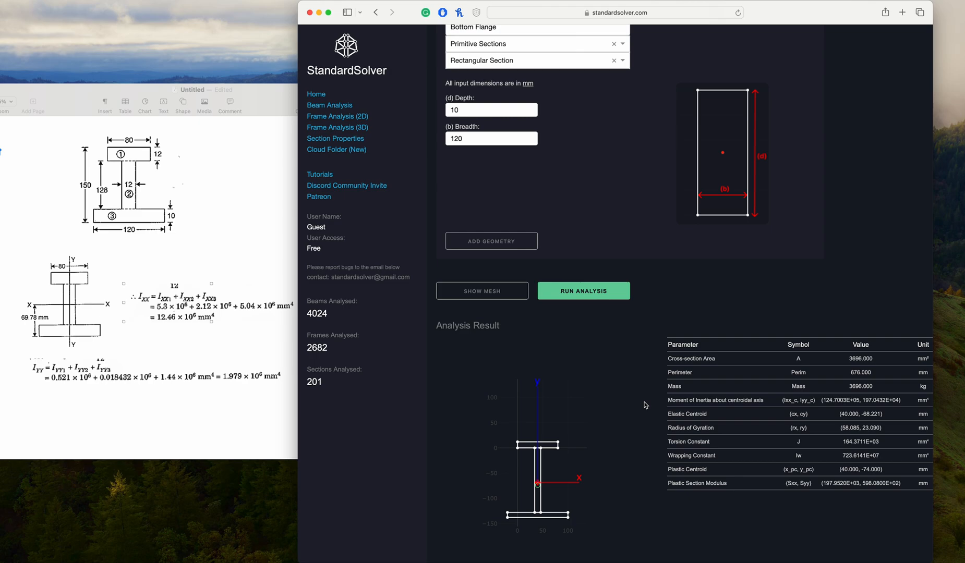
pyautogui.hscroll(3, 743, 405)
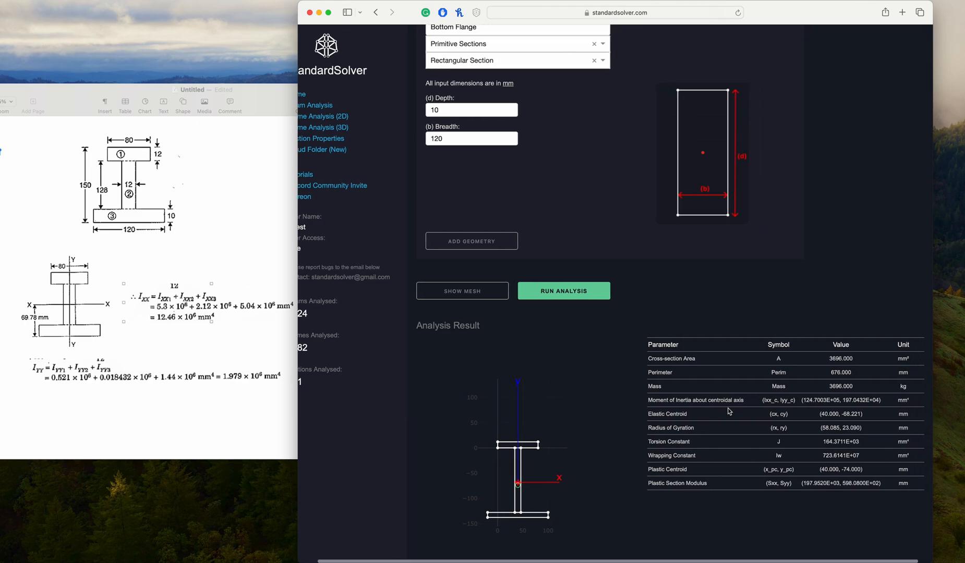
pyautogui.scroll(-1, 567, 498)
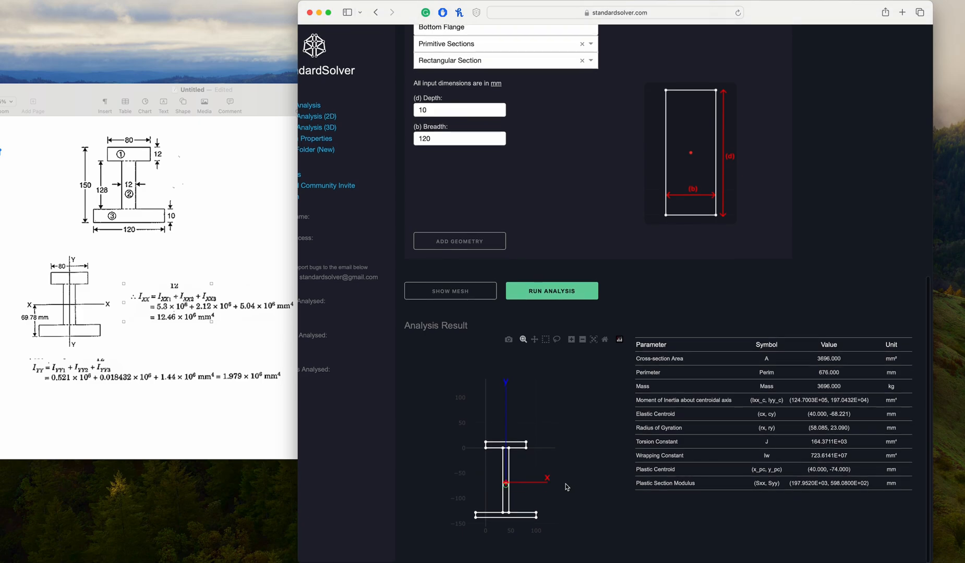
pyautogui.moveTo(505, 484)
pyautogui.moveTo(505, 483)
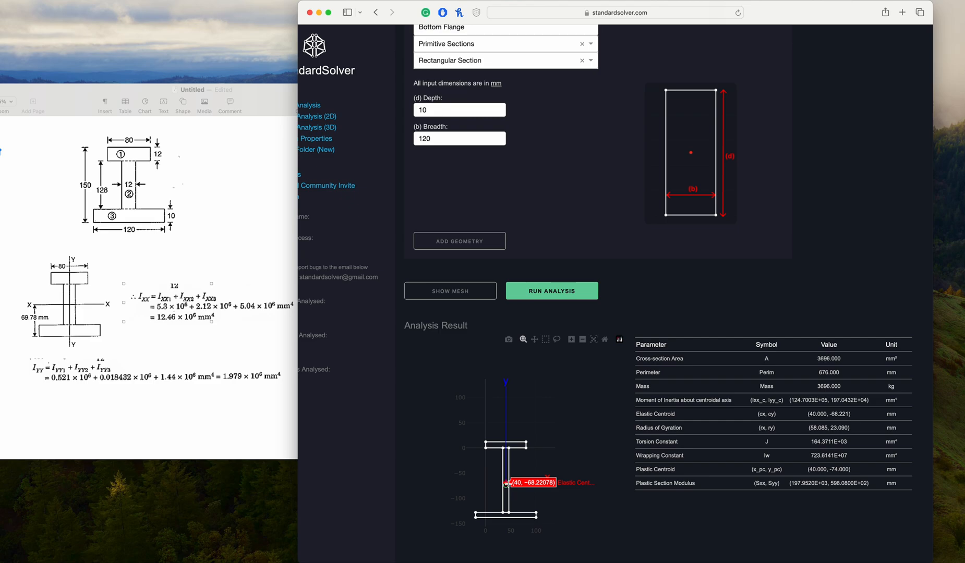
pyautogui.moveTo(478, 520)
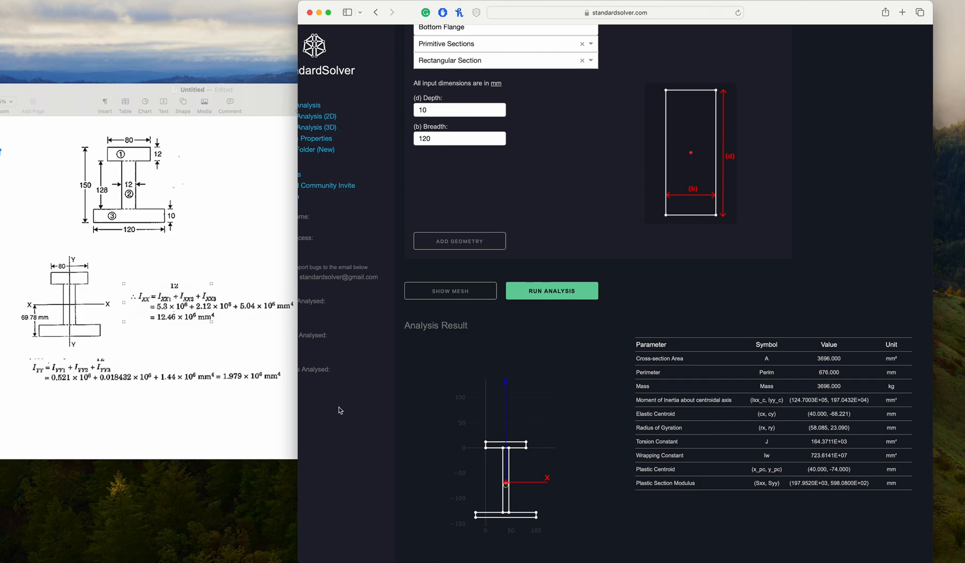
# Review the meshed cross-section and its offsets again, and read through the full analysis result table
pyautogui.scroll(5, 493, 372)
pyautogui.scroll(-5, 493, 372)
pyautogui.scroll(10, 521, 351)
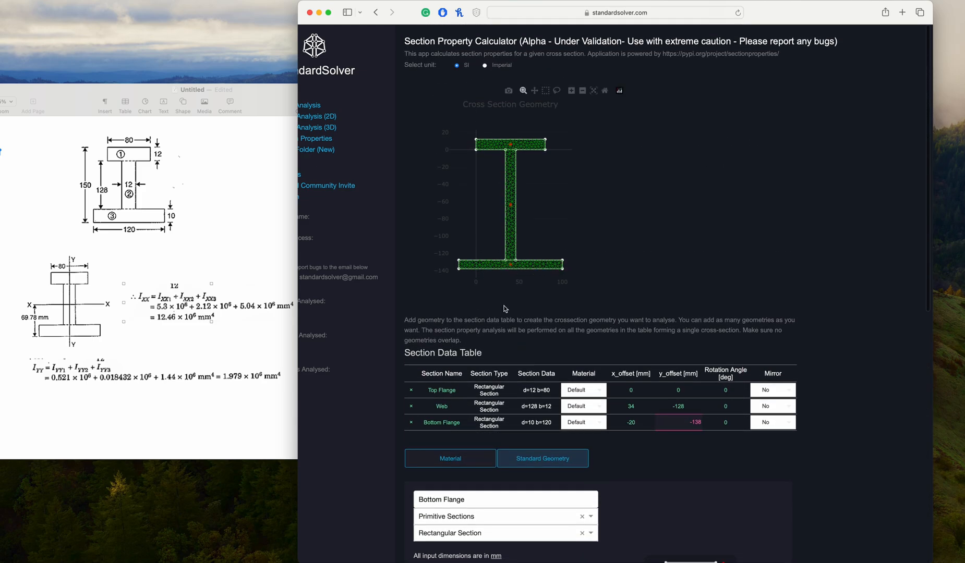
pyautogui.hscroll(-3, 503, 316)
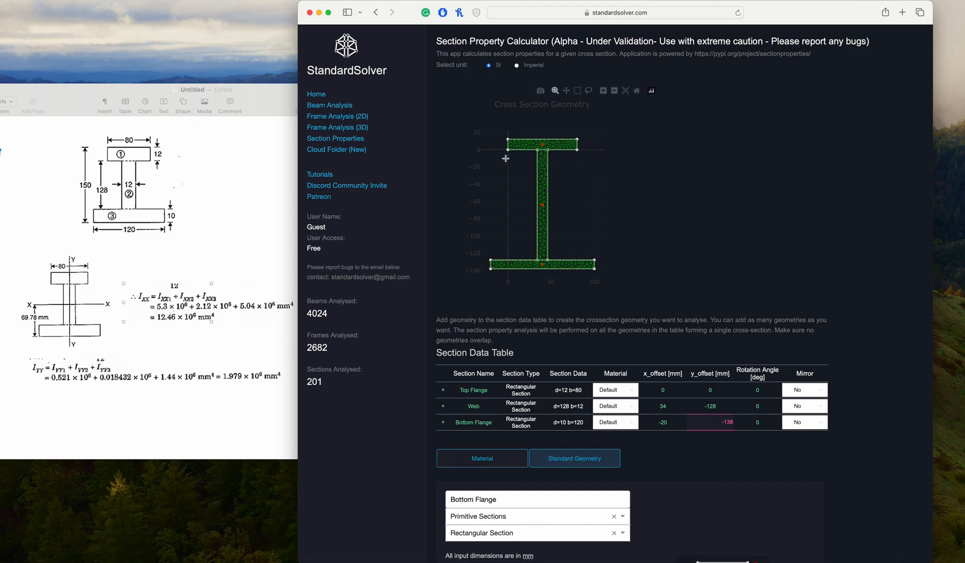
pyautogui.scroll(-8, 542, 249)
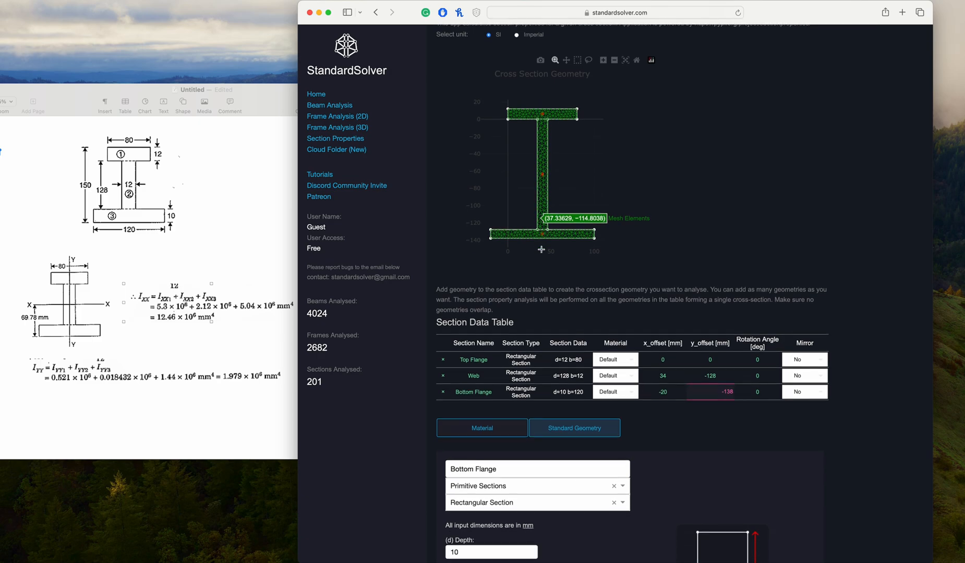
pyautogui.scroll(-10, 542, 252)
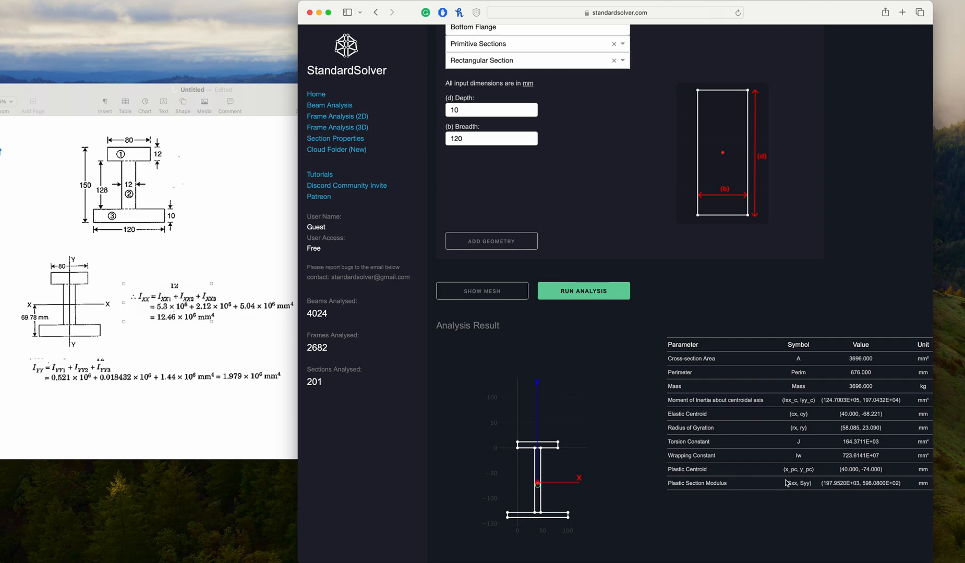
pyautogui.hscroll(3, 787, 483)
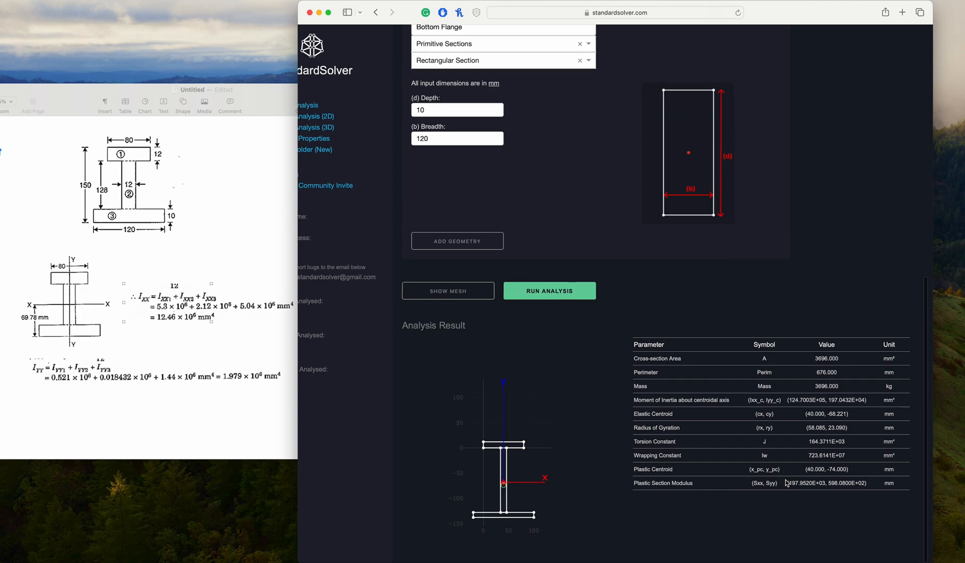
# Return to the meshed cross-section plot and look over the section data table and the geometry inputs below it
pyautogui.hscroll(-3, 787, 483)
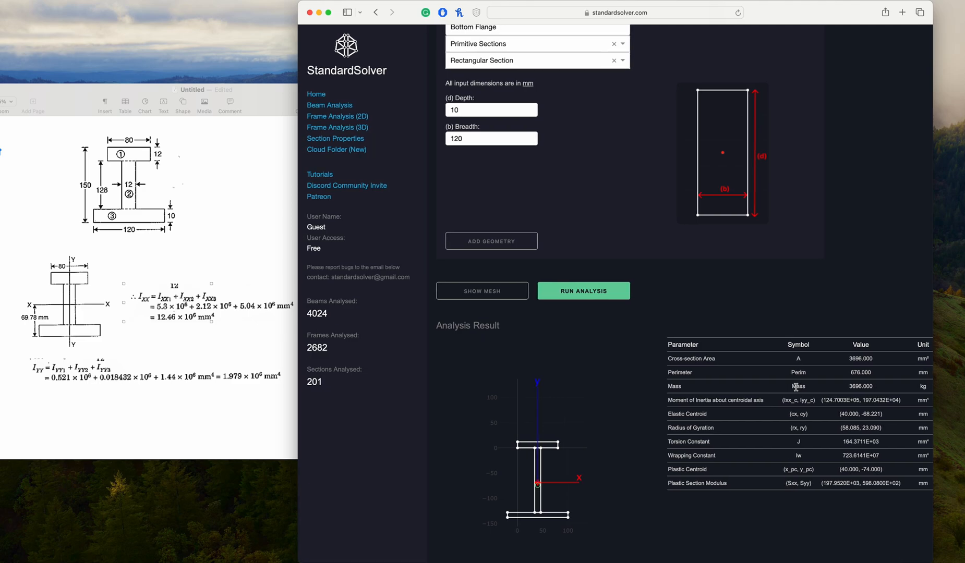
pyautogui.scroll(10, 795, 388)
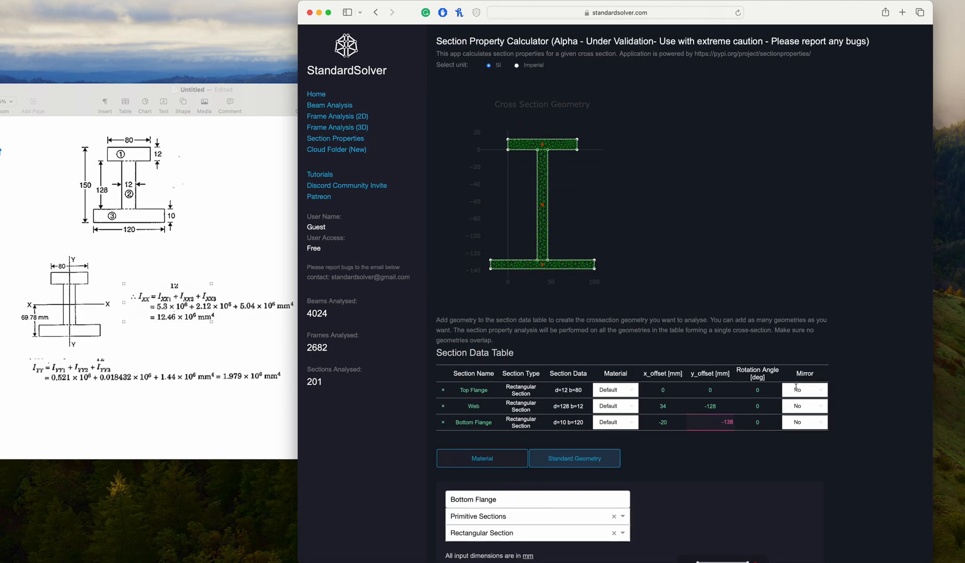
pyautogui.scroll(-5, 795, 389)
pyautogui.scroll(4, 796, 390)
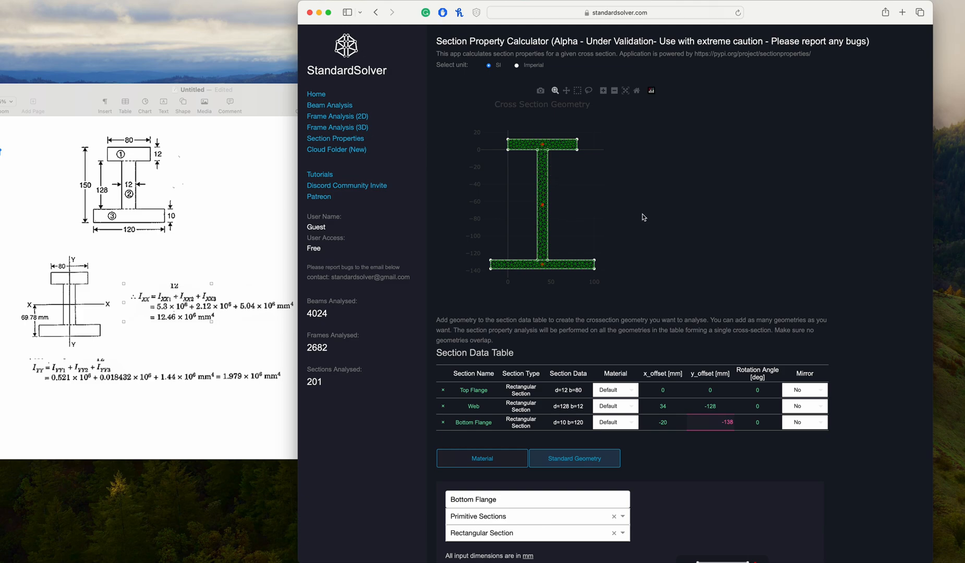
pyautogui.scroll(-10, 643, 216)
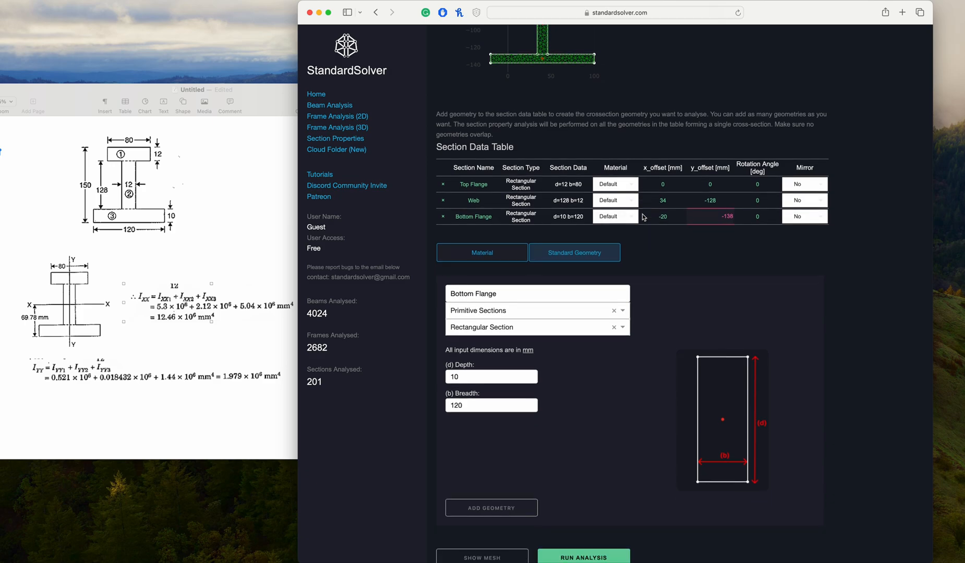
pyautogui.scroll(10, 643, 217)
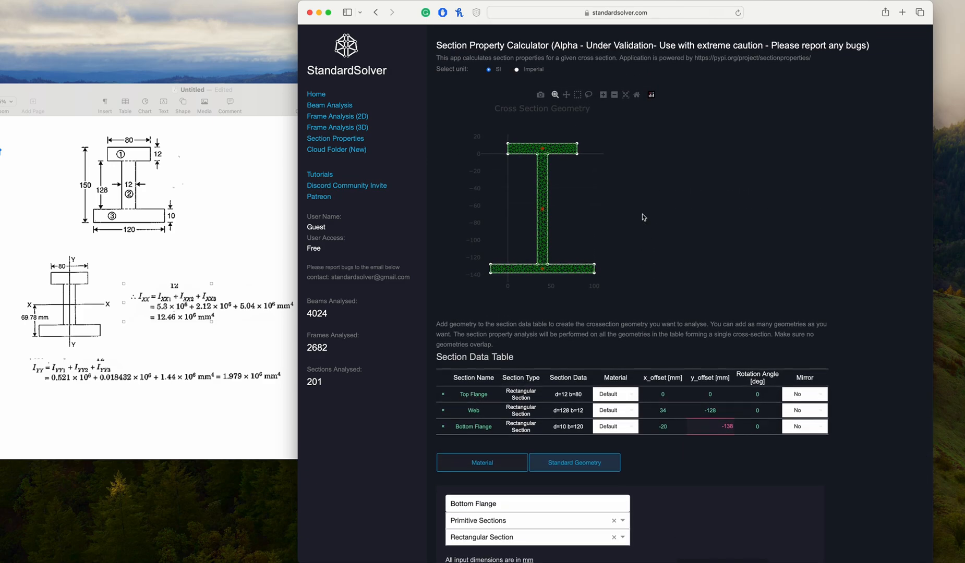
pyautogui.scroll(-1, 643, 217)
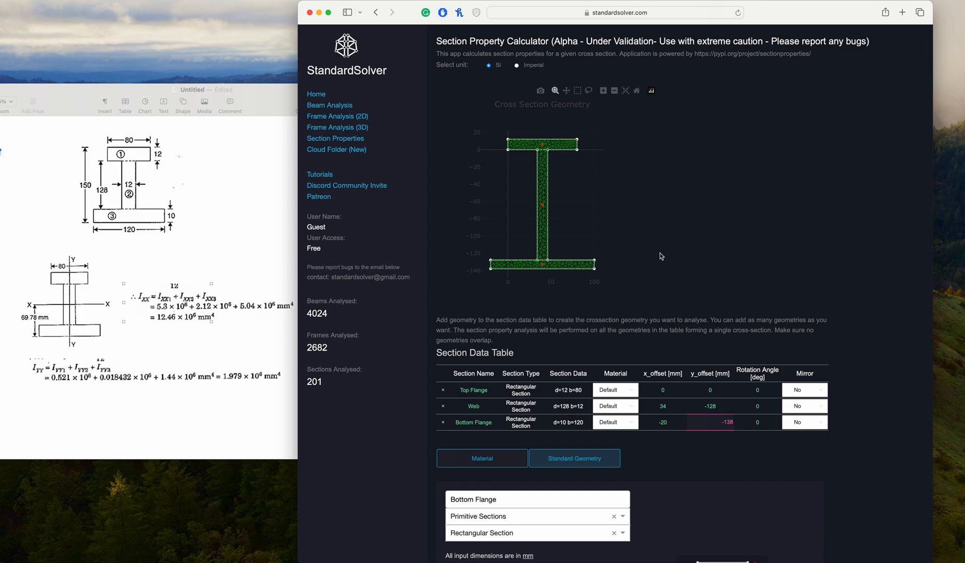
pyautogui.scroll(-3, 675, 274)
pyautogui.scroll(3, 674, 275)
pyautogui.scroll(-1, 781, 254)
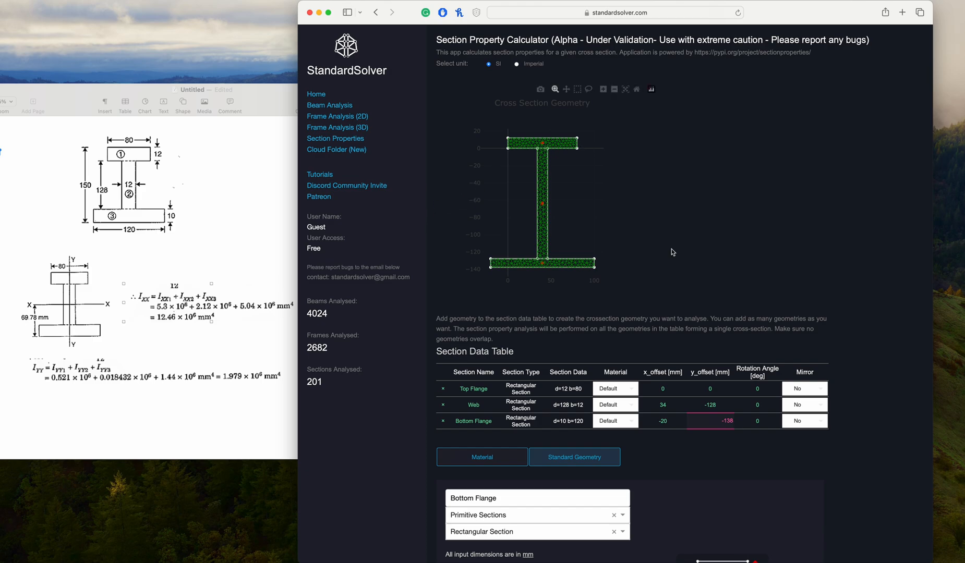
pyautogui.scroll(-1, 749, 280)
pyautogui.scroll(1, 749, 279)
pyautogui.scroll(-1, 749, 280)
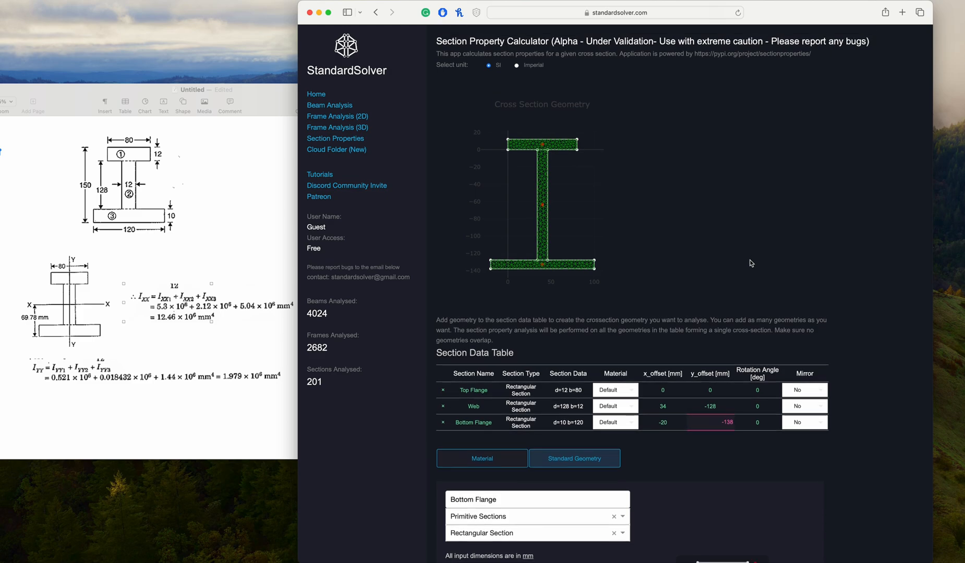